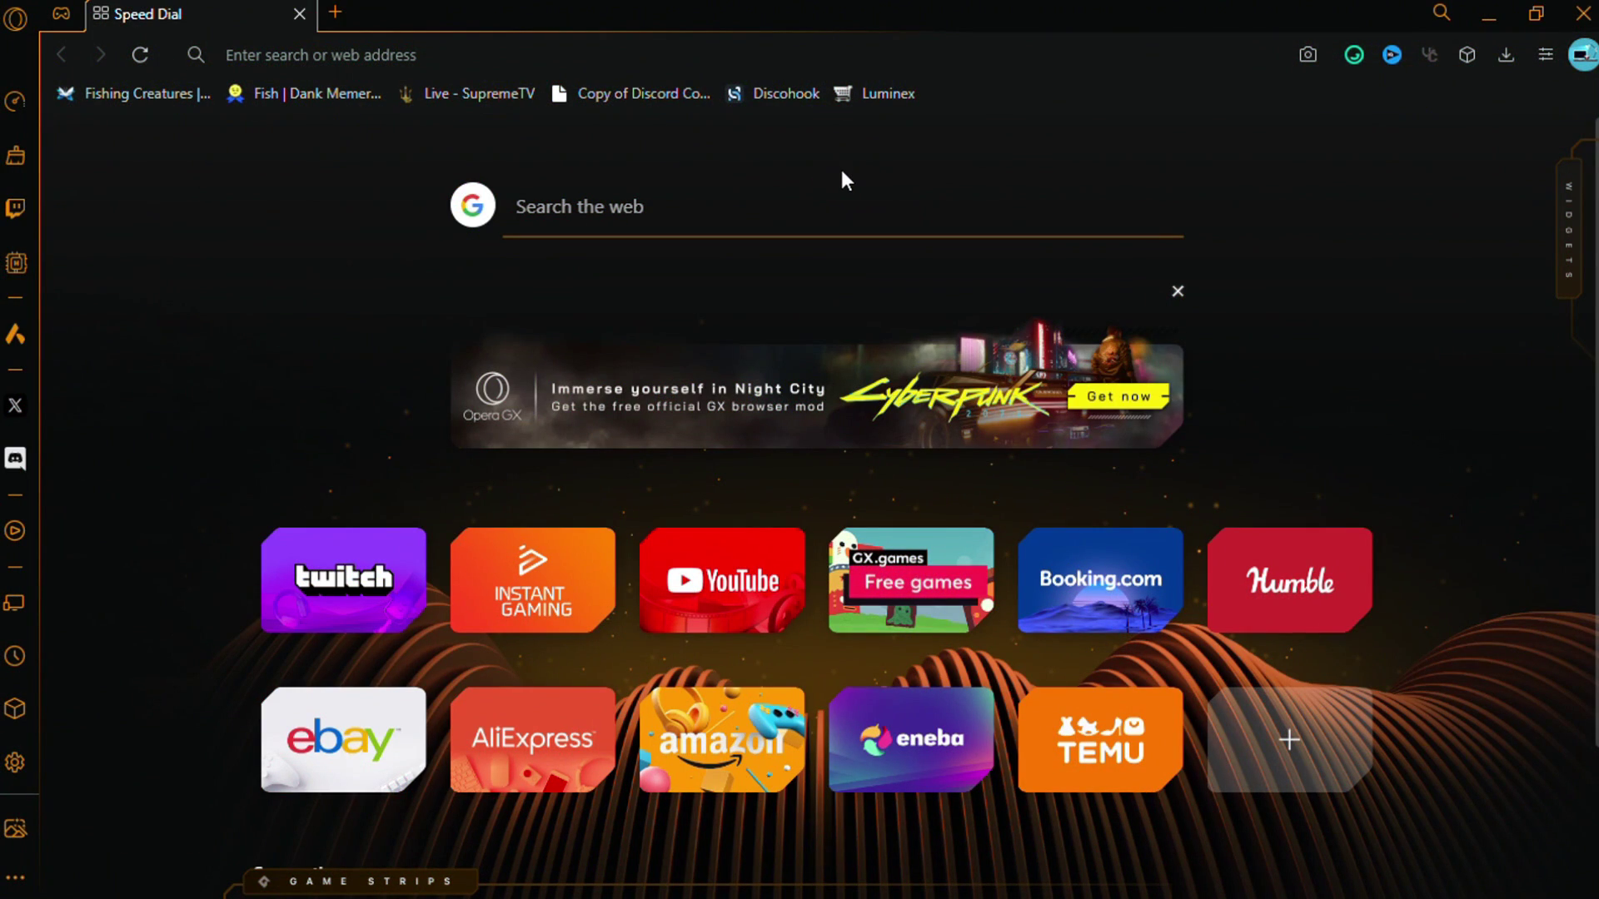
Step: Go to vencord.dev and open the site's Download page
click(466, 55)
text(venco)
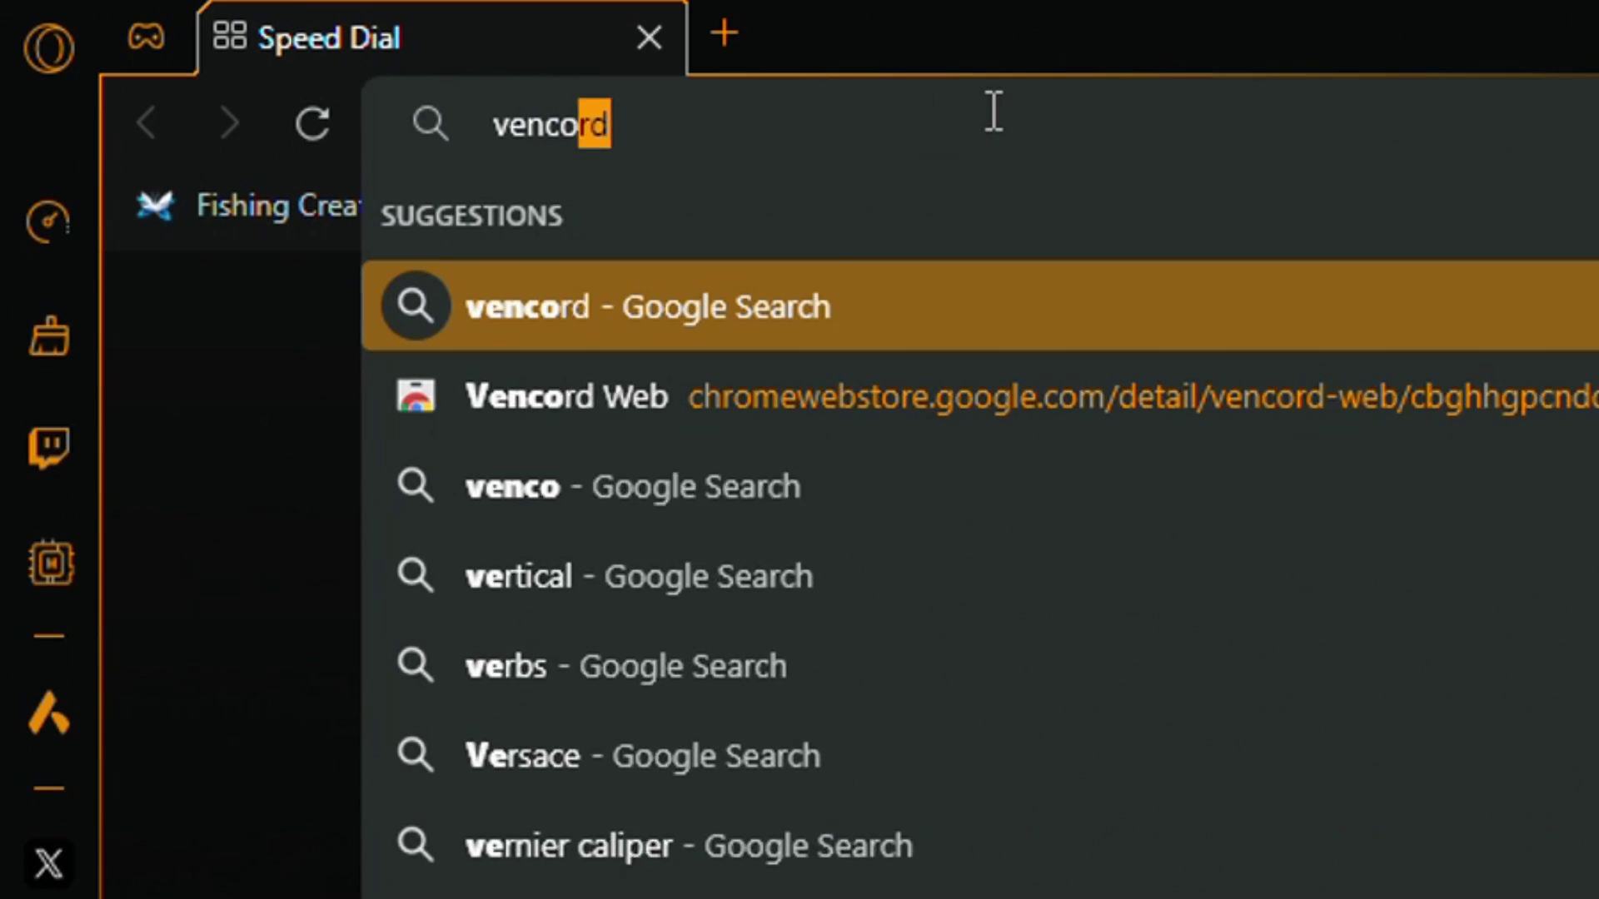
text(rd.dev)
key(Return)
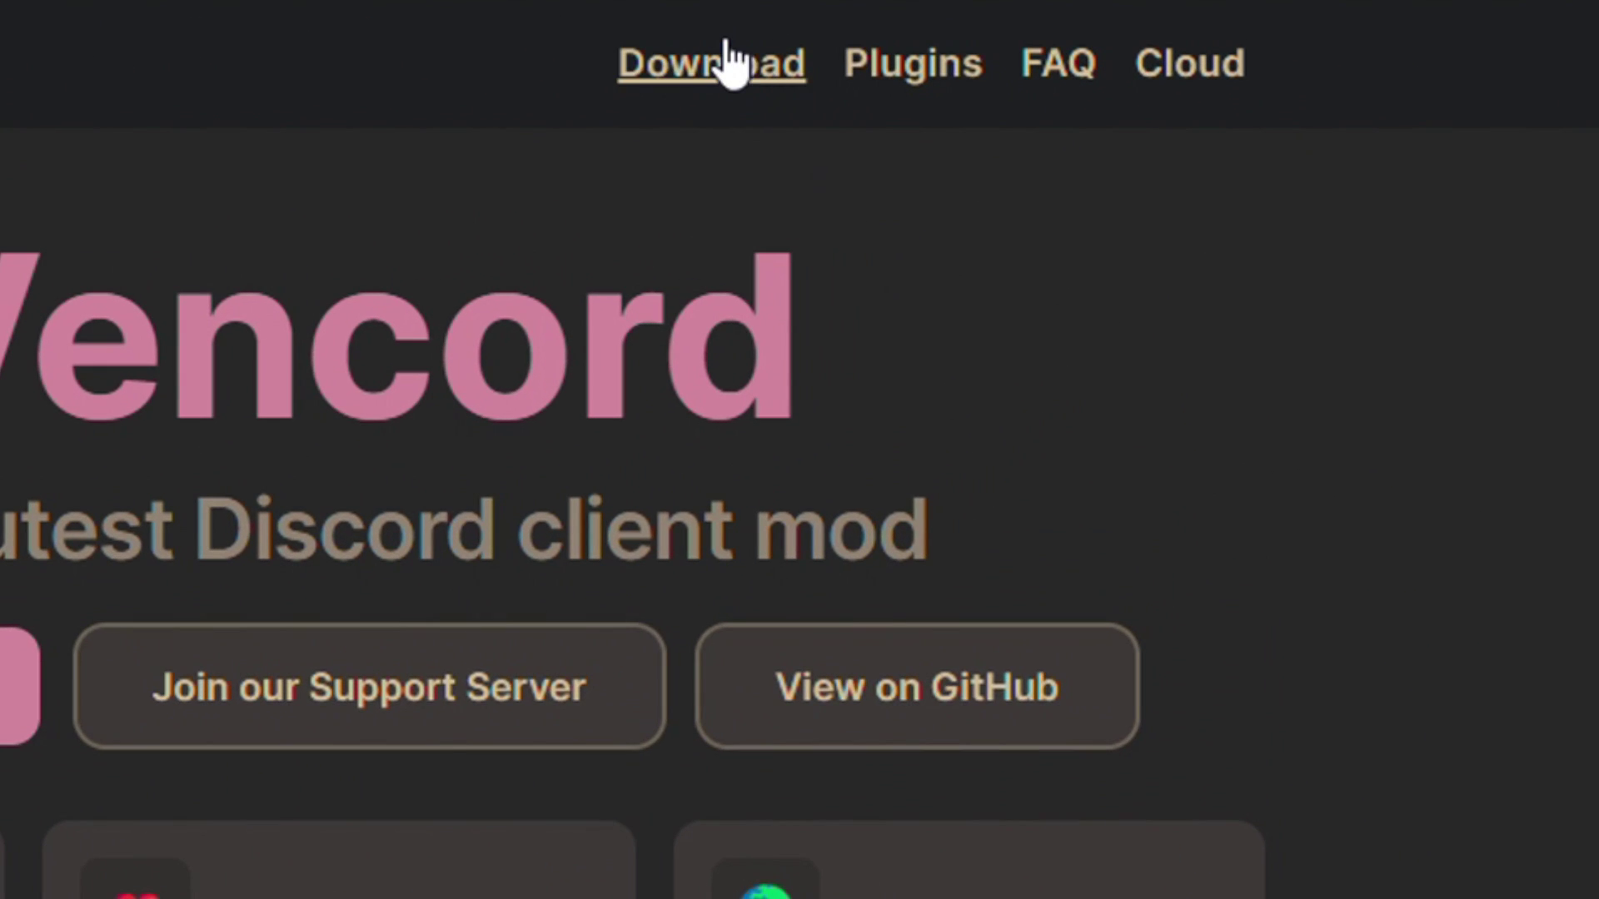
click(731, 62)
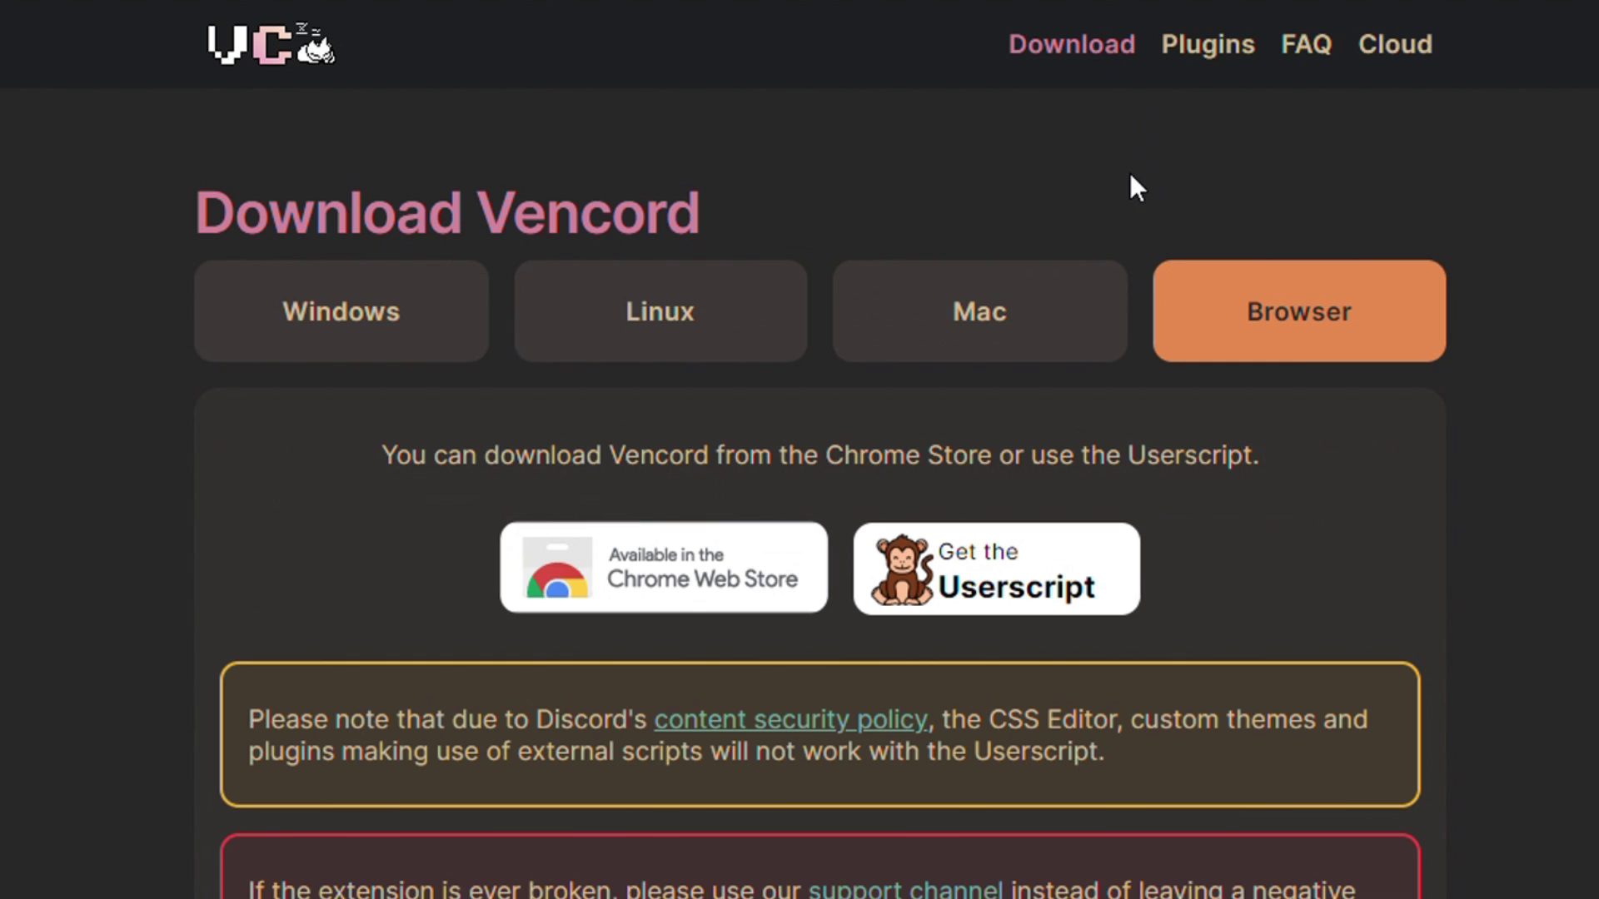
Step: Look through the Windows, Linux and Mac download options for Vencord and return to the Browser option
click(360, 353)
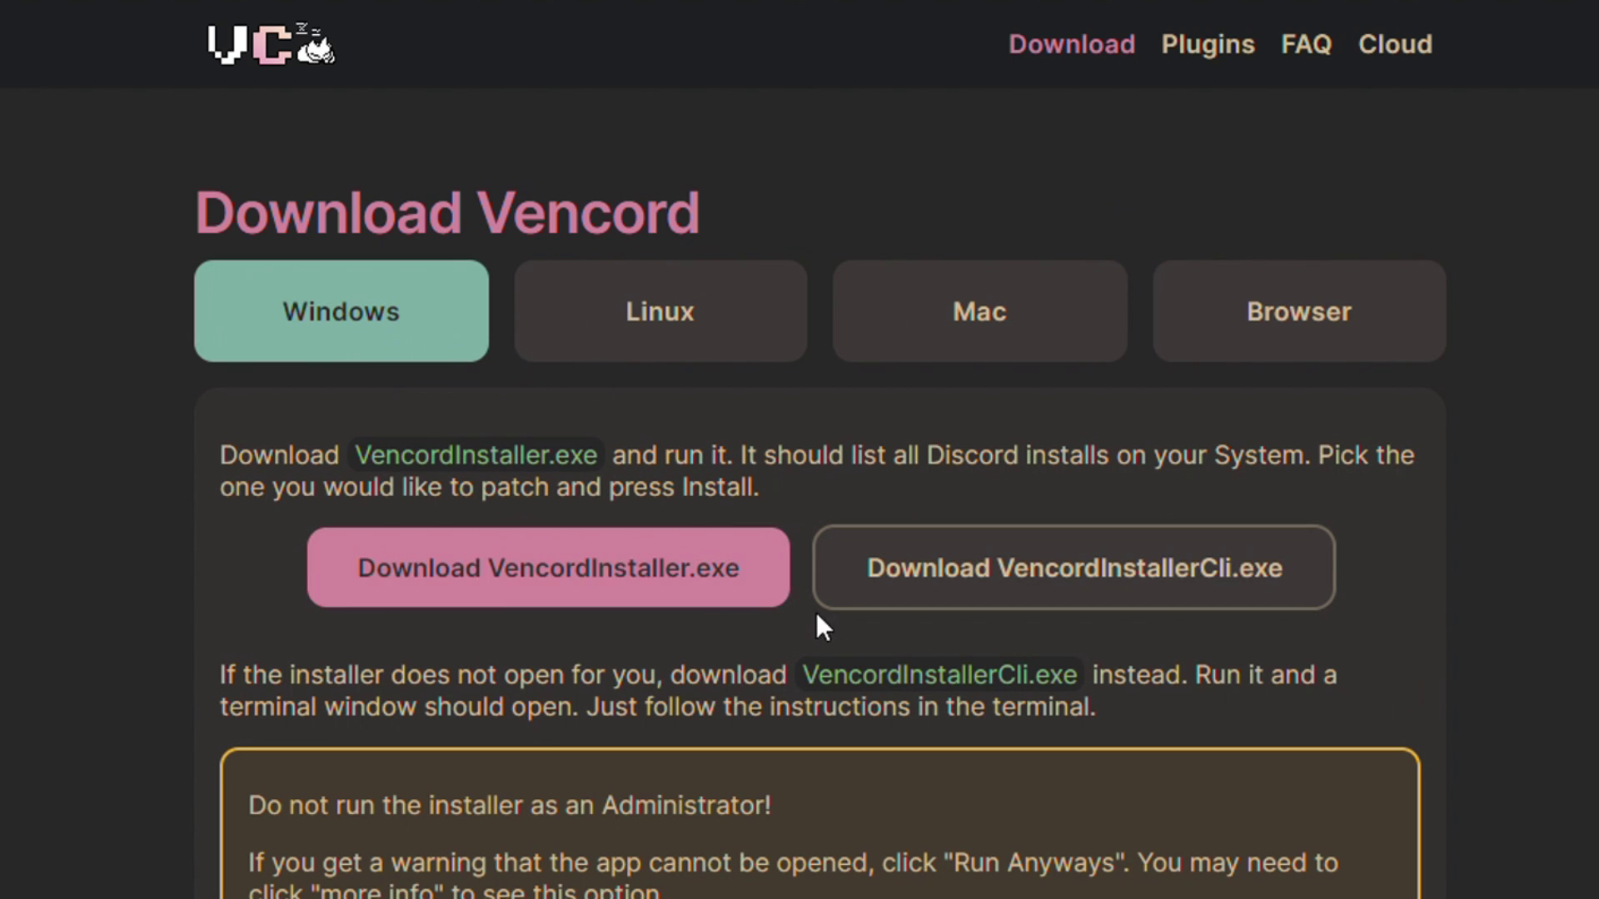
click(641, 342)
click(996, 310)
click(1274, 339)
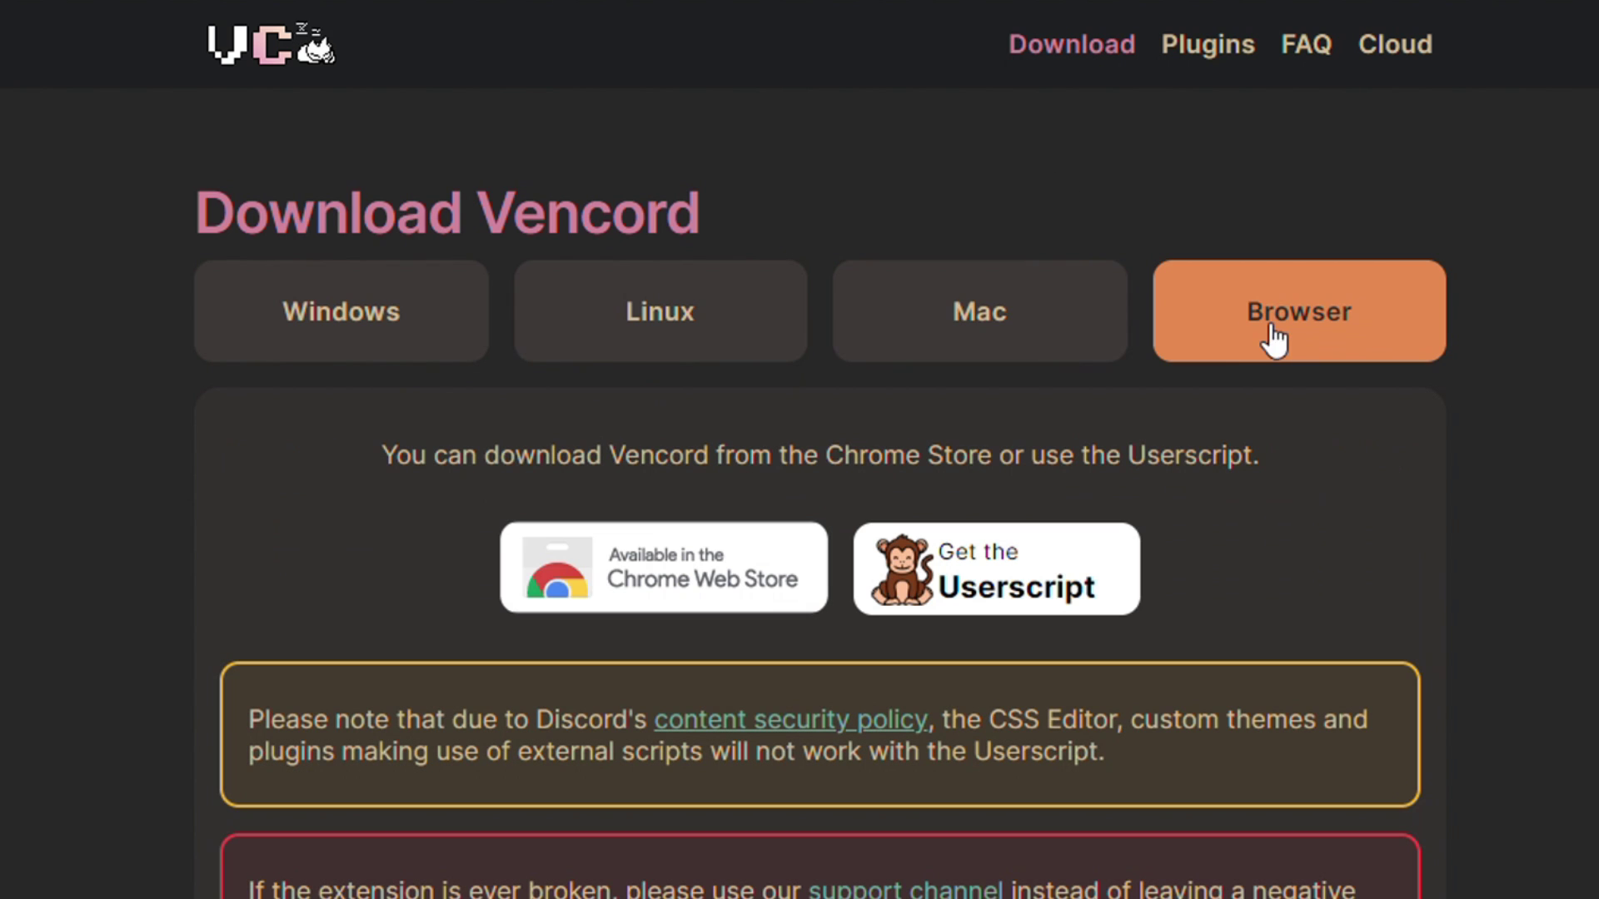
Step: Add the Vencord Web extension to the browser from its Chrome Web Store page
click(682, 576)
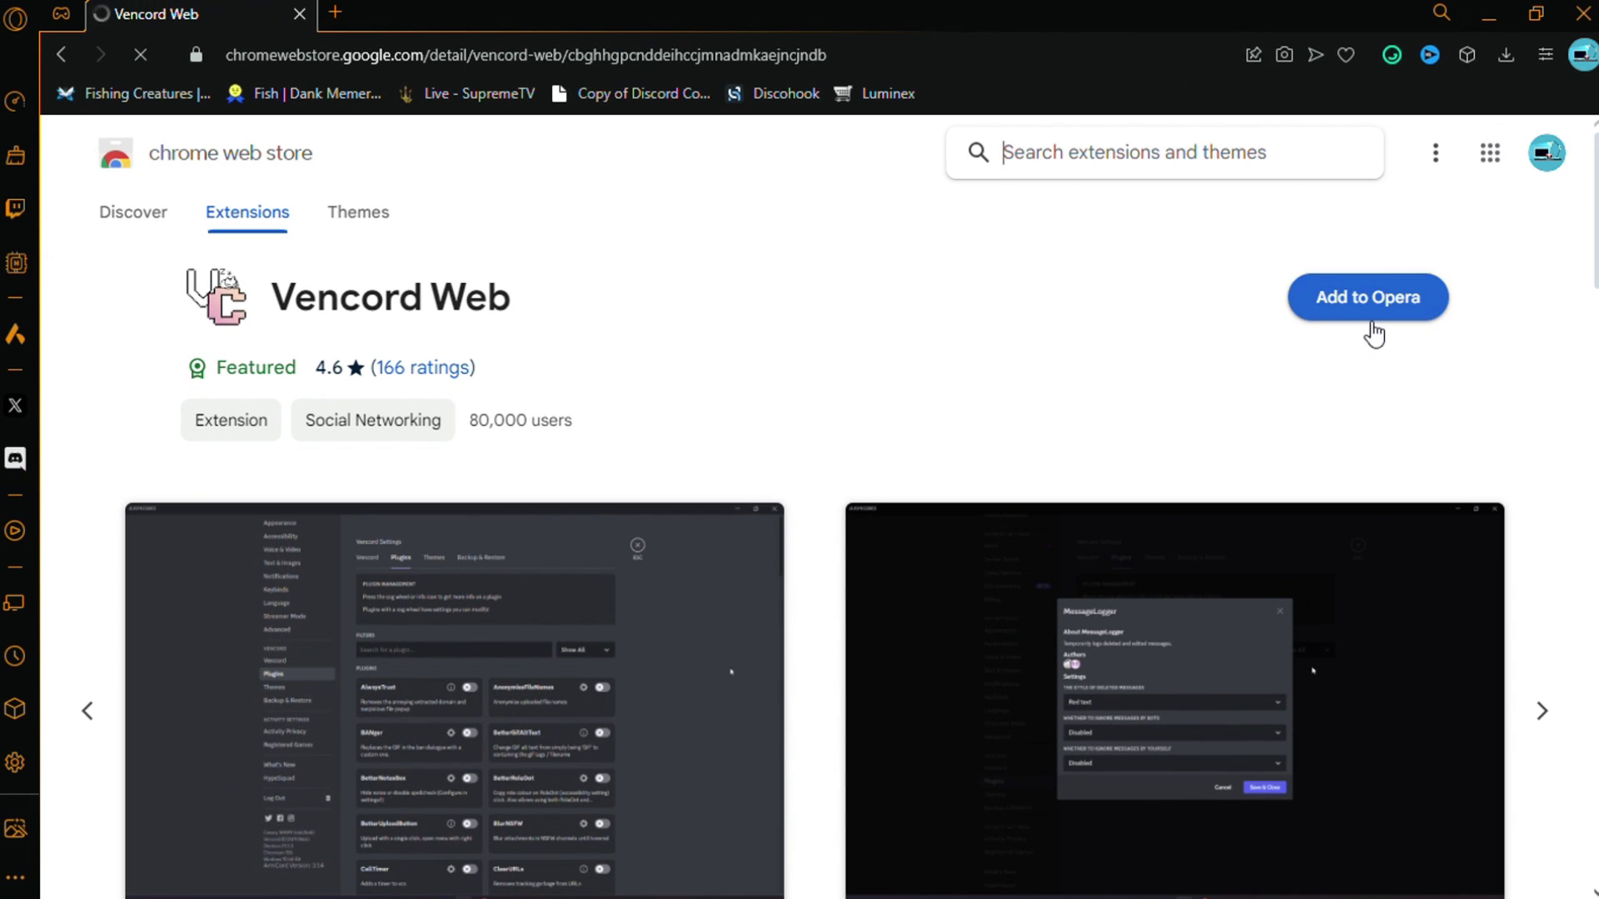
click(1370, 326)
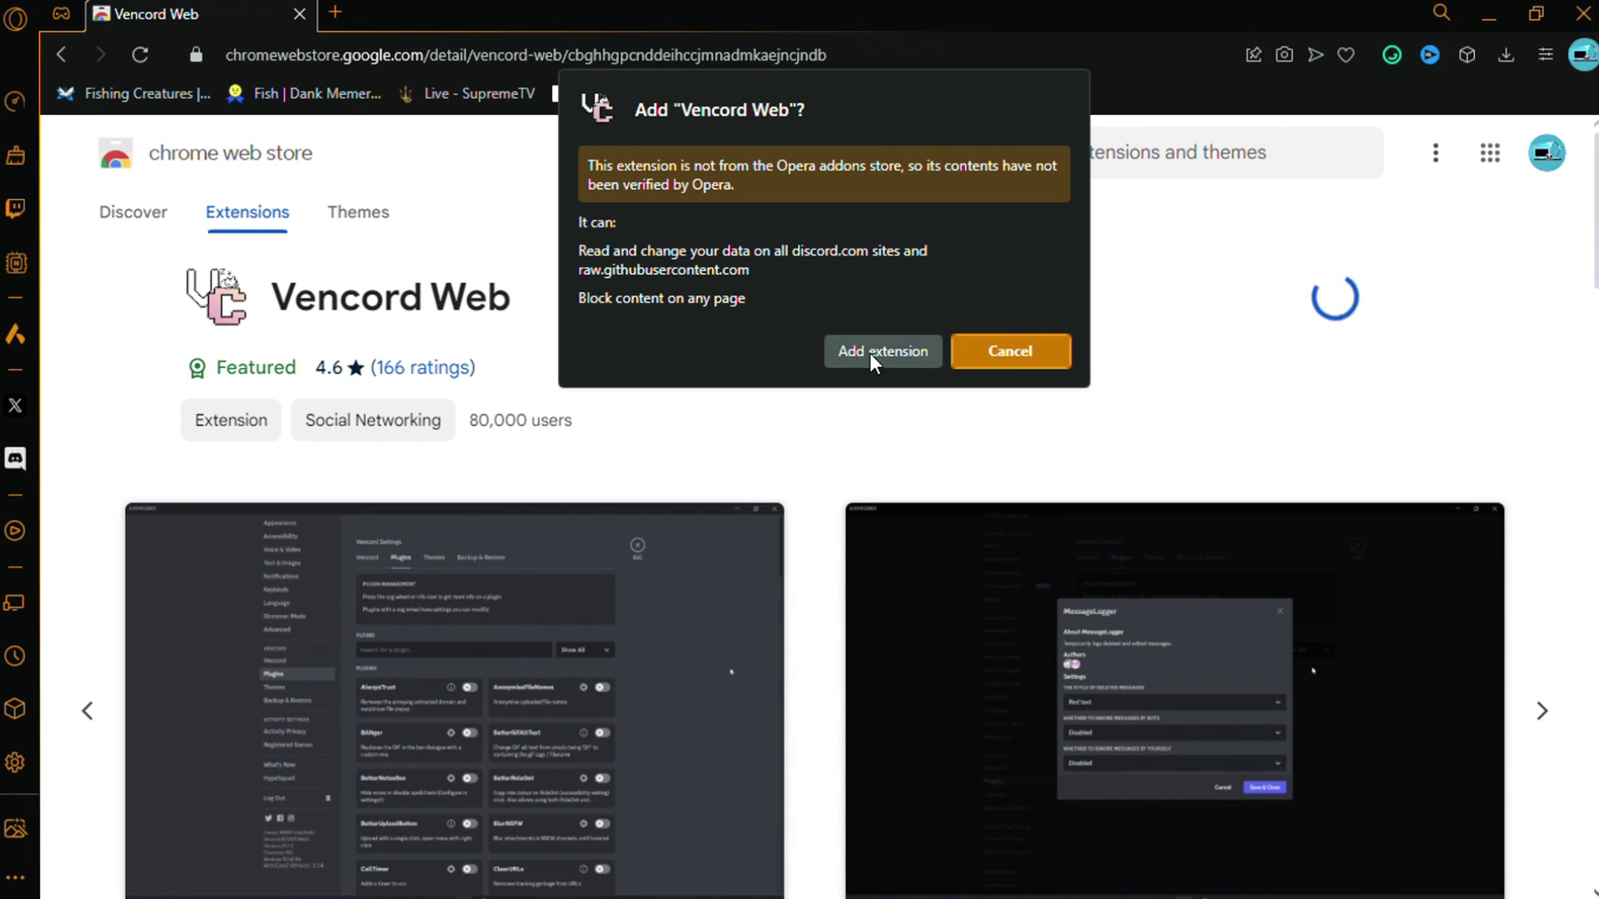
click(870, 353)
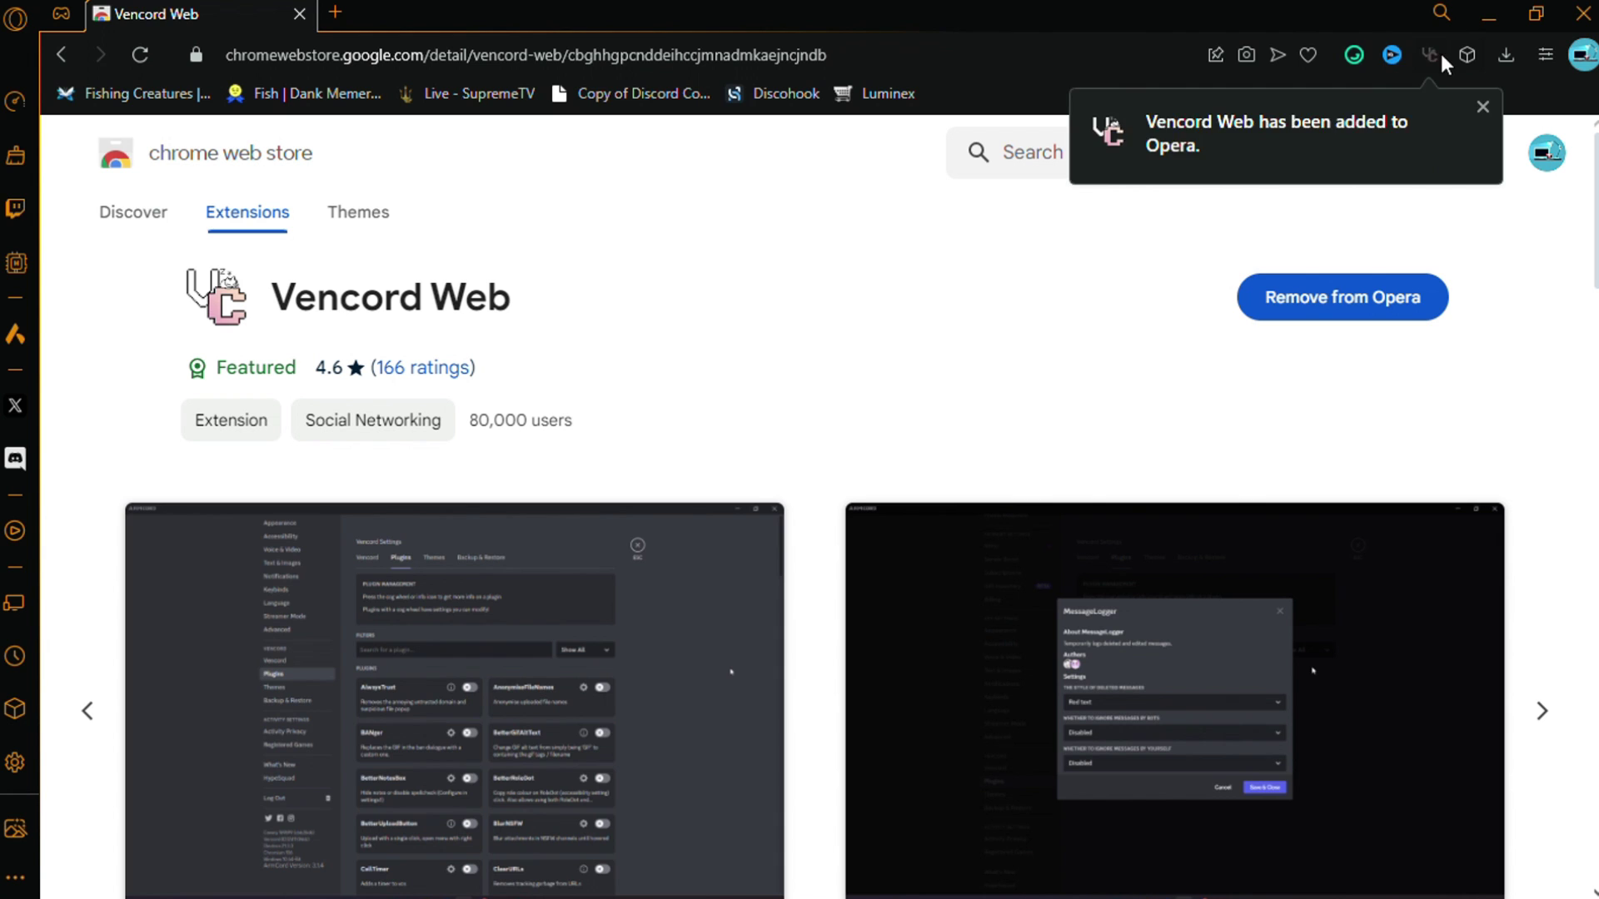
click(1432, 54)
click(1427, 367)
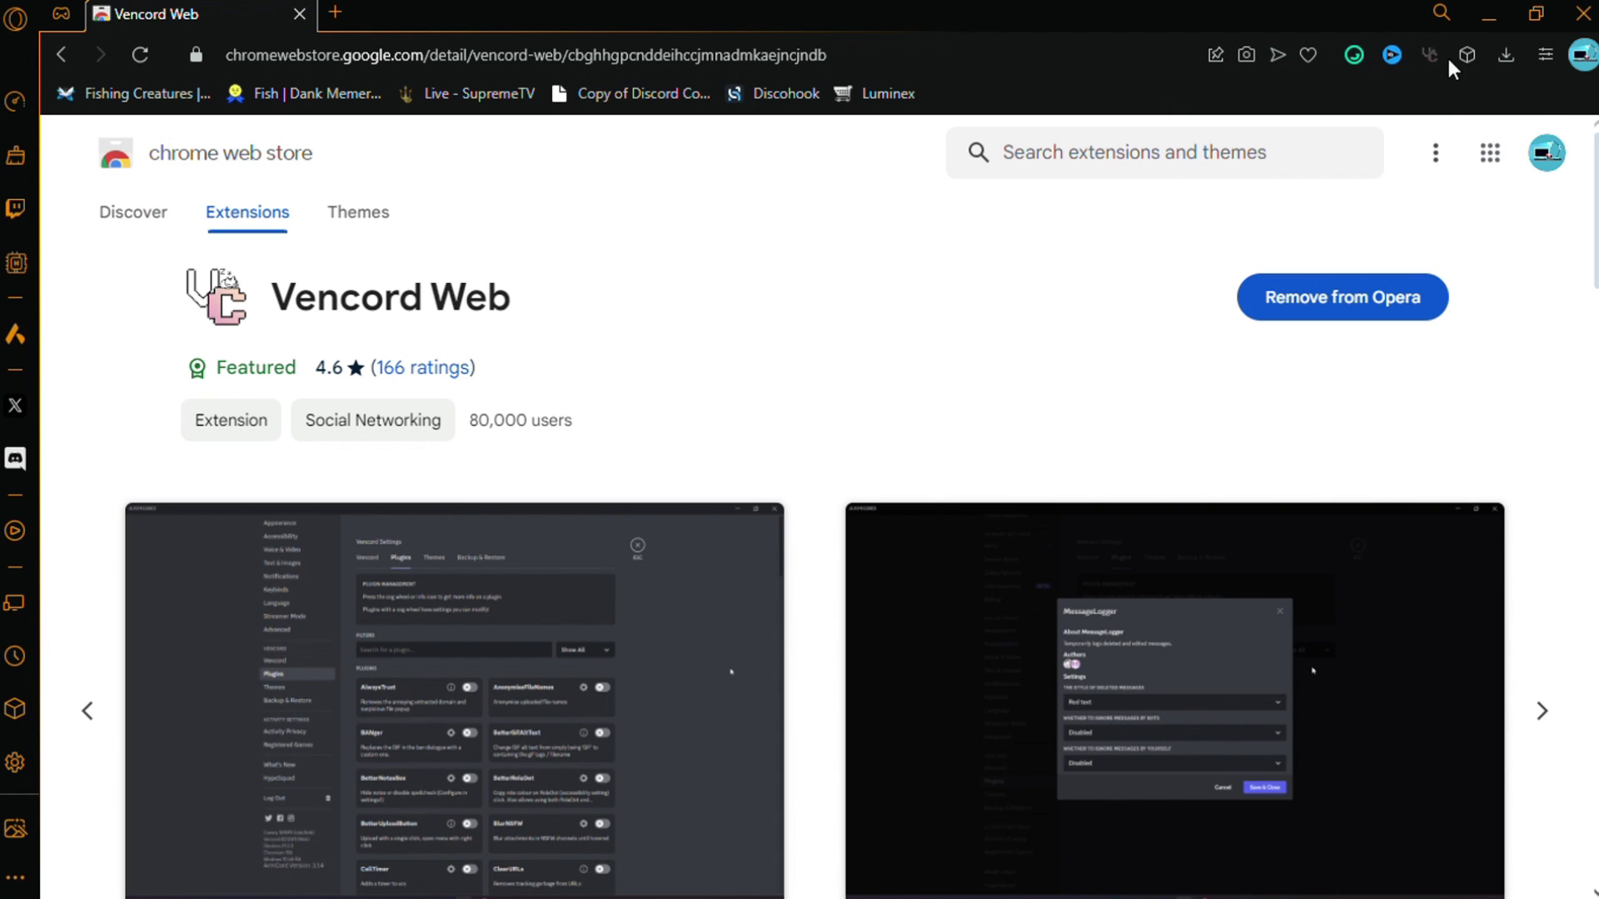
click(741, 56)
text(discord.com/channels/@me)
key(Return)
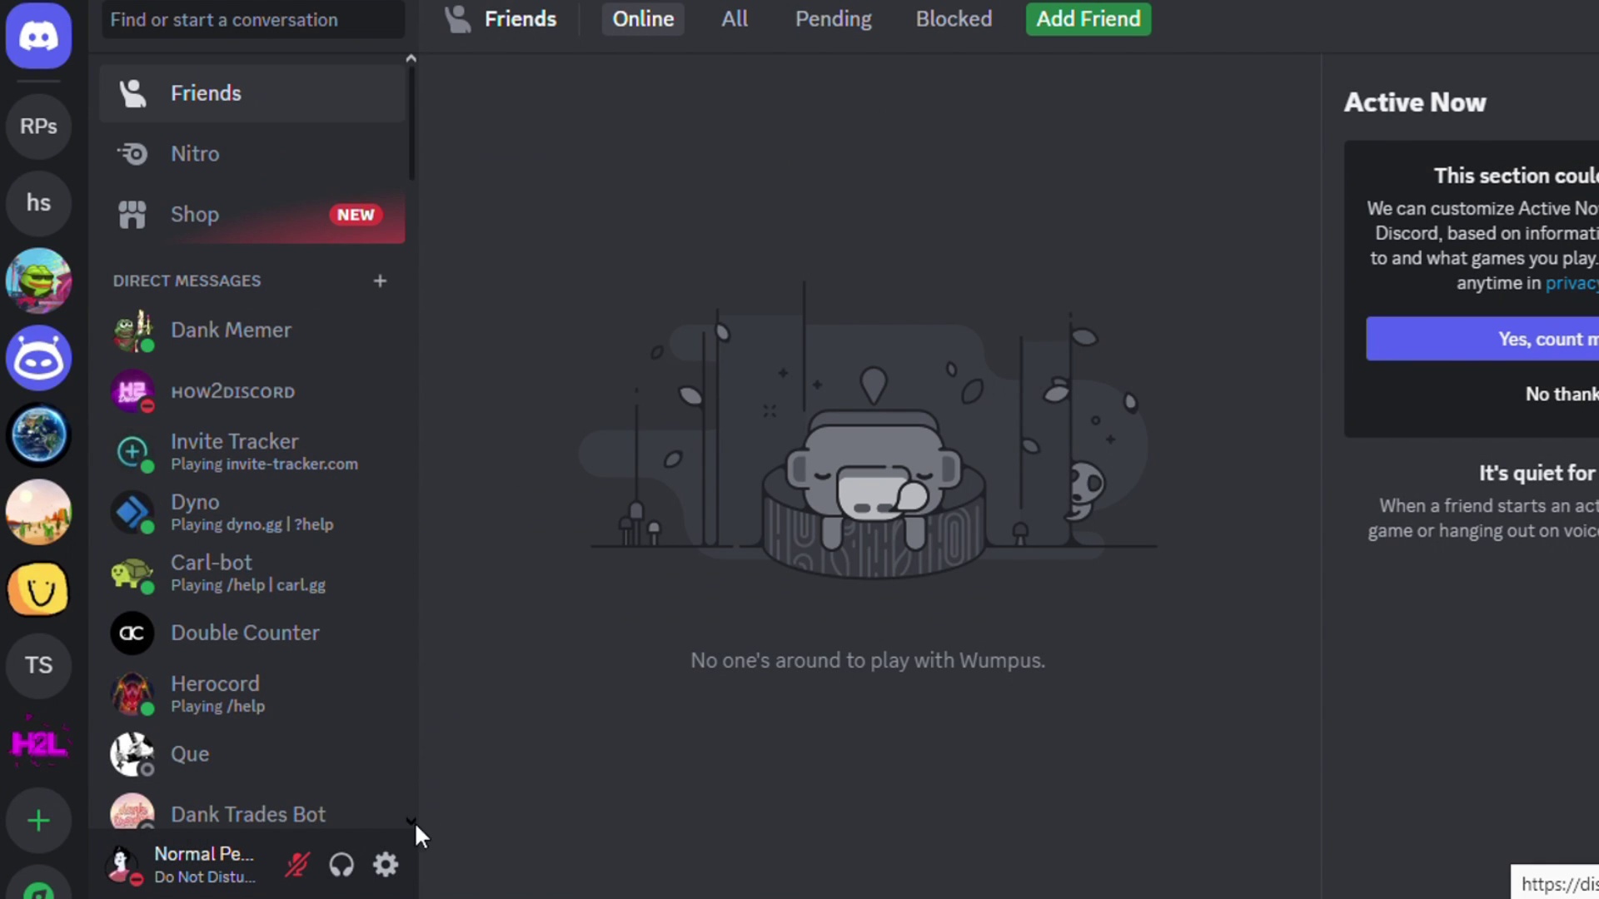
Step: Open Discord's user settings and go to the main Vencord settings page
click(391, 862)
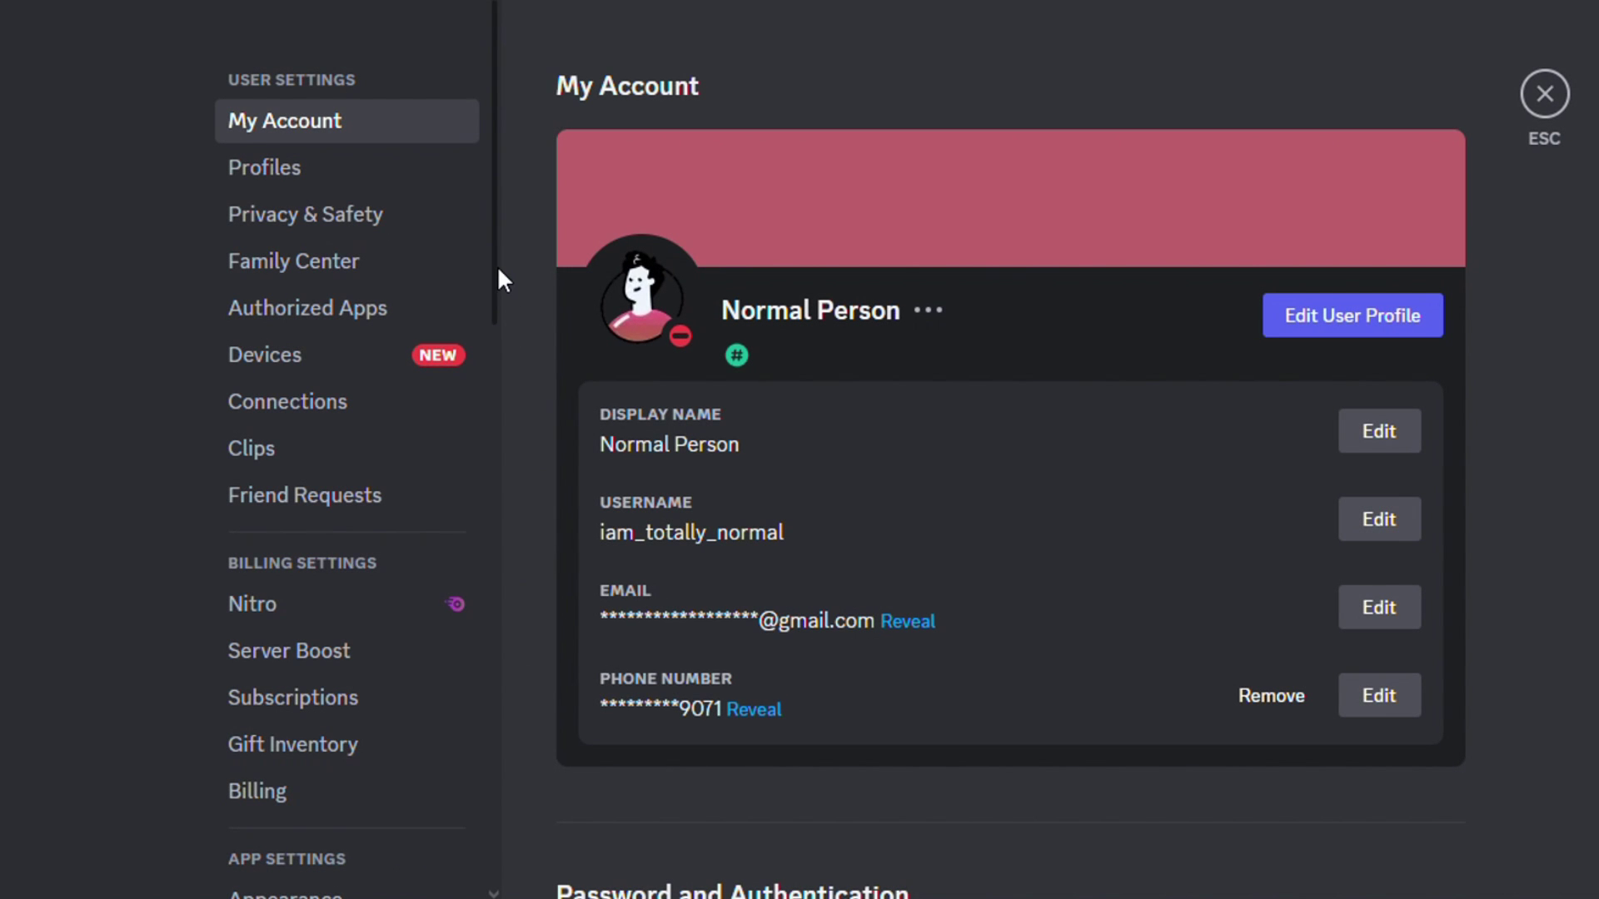
scroll(498, 283, down, 9)
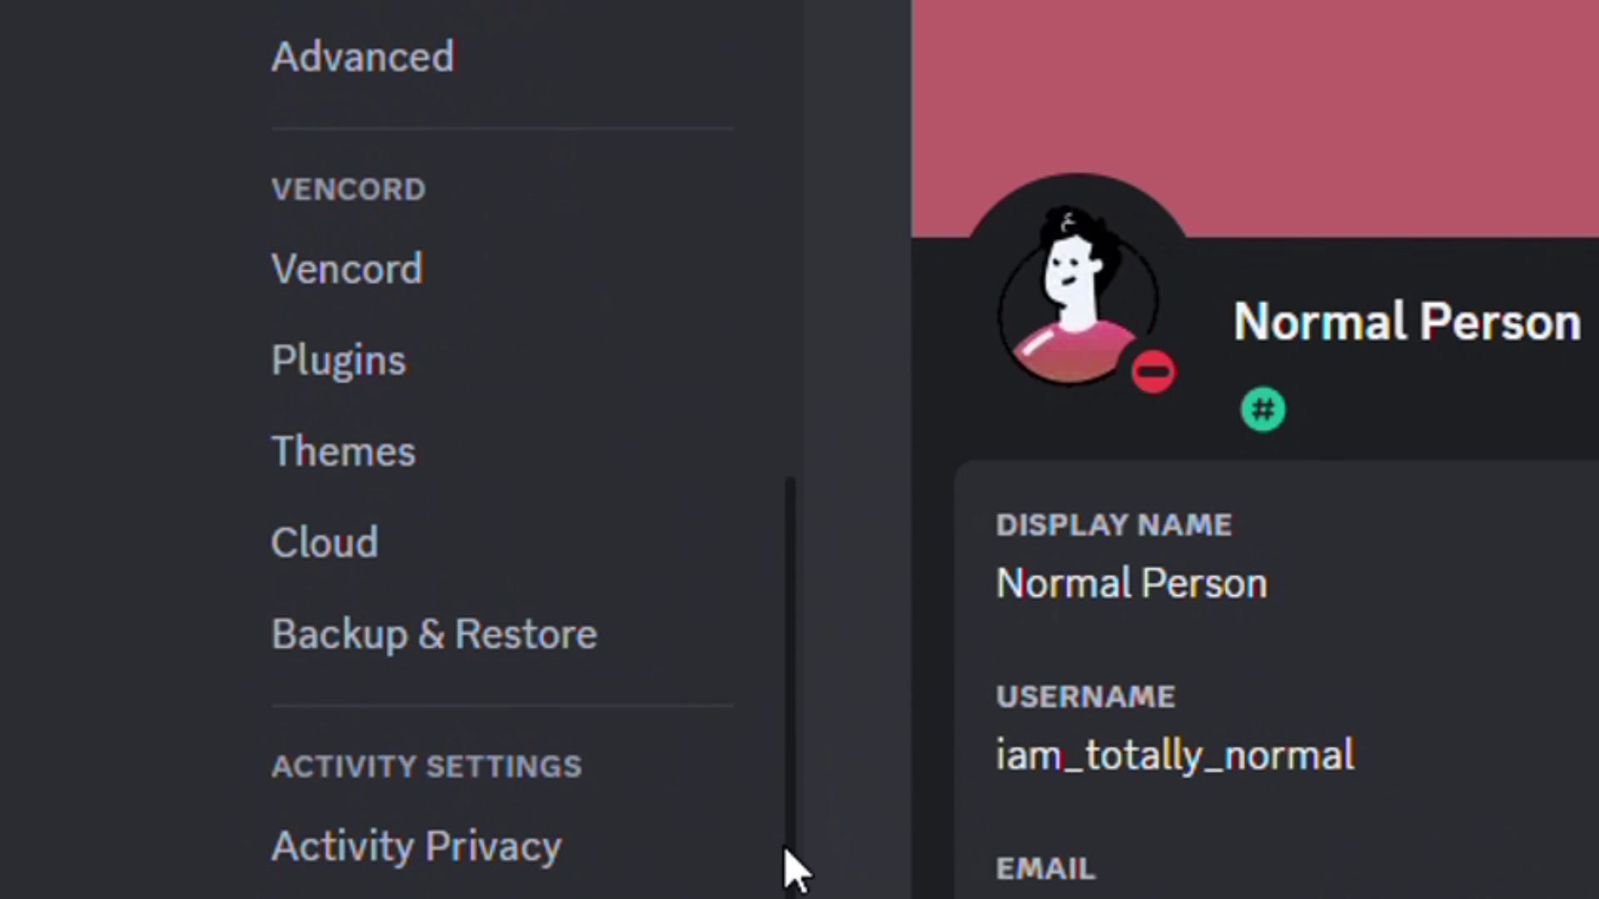
click(596, 250)
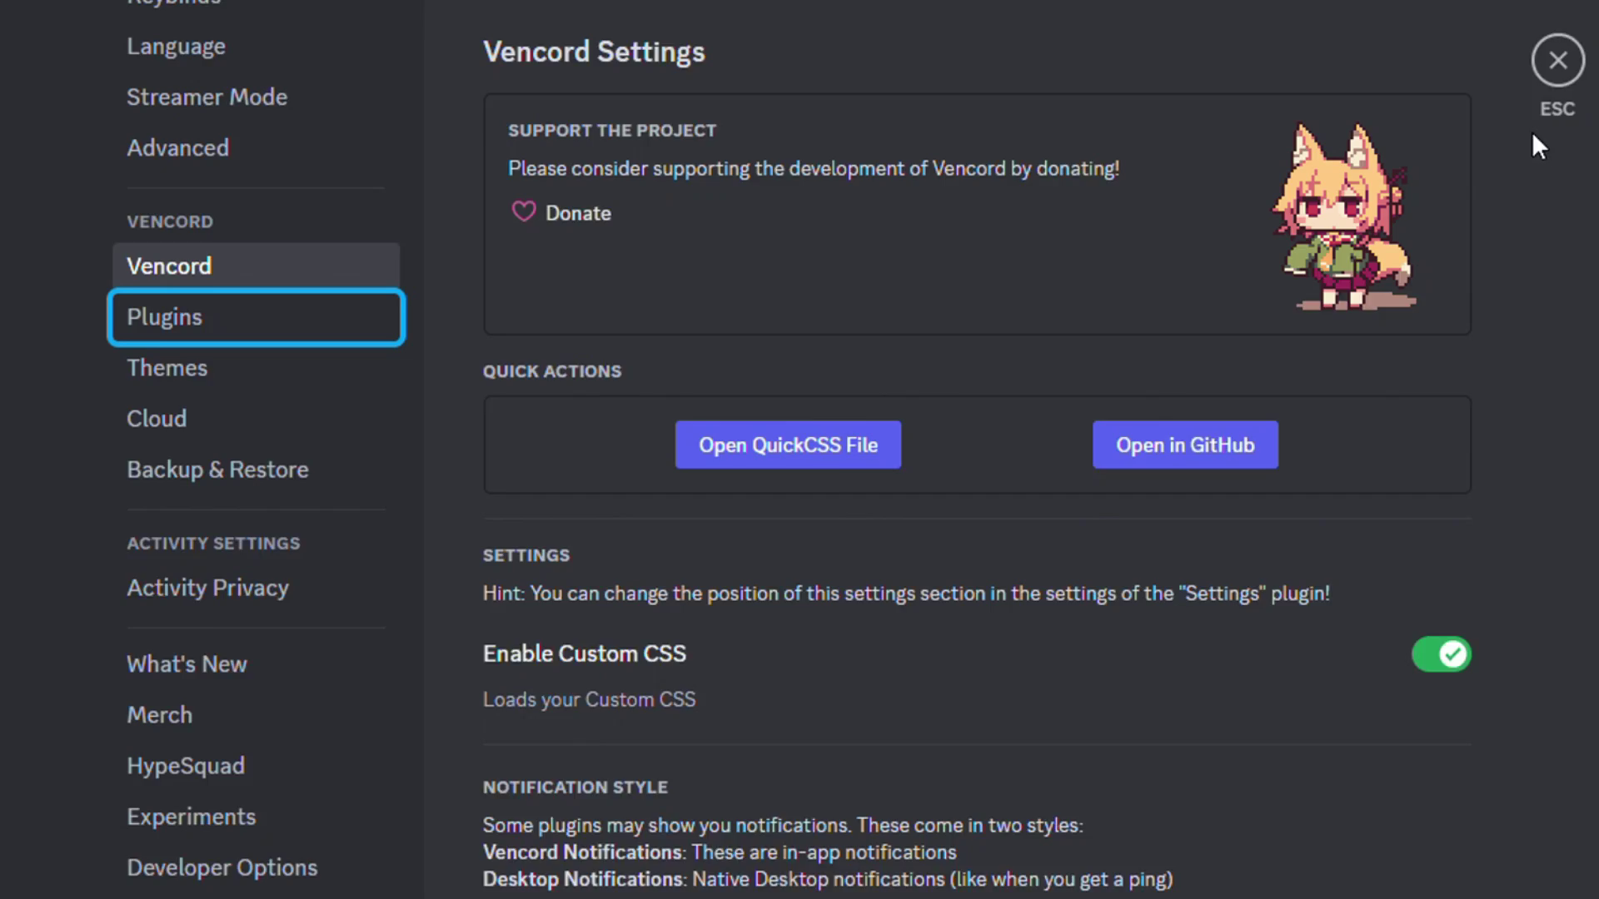
Step: Look over the Vencord Plugins page and the local and online sections of the Themes page
click(338, 360)
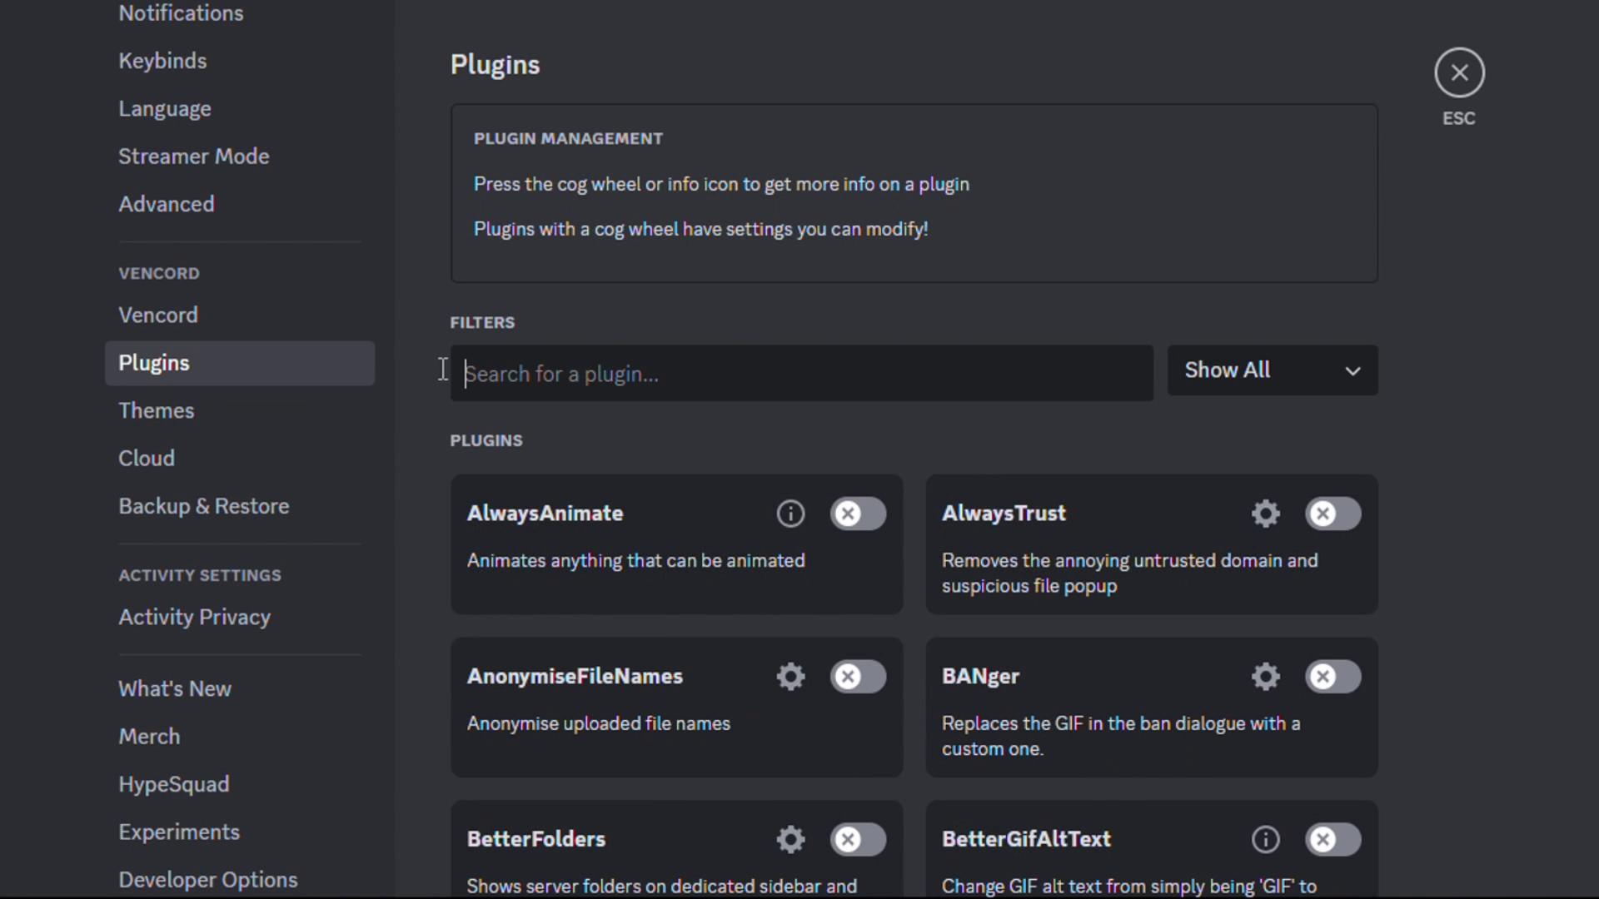
click(283, 408)
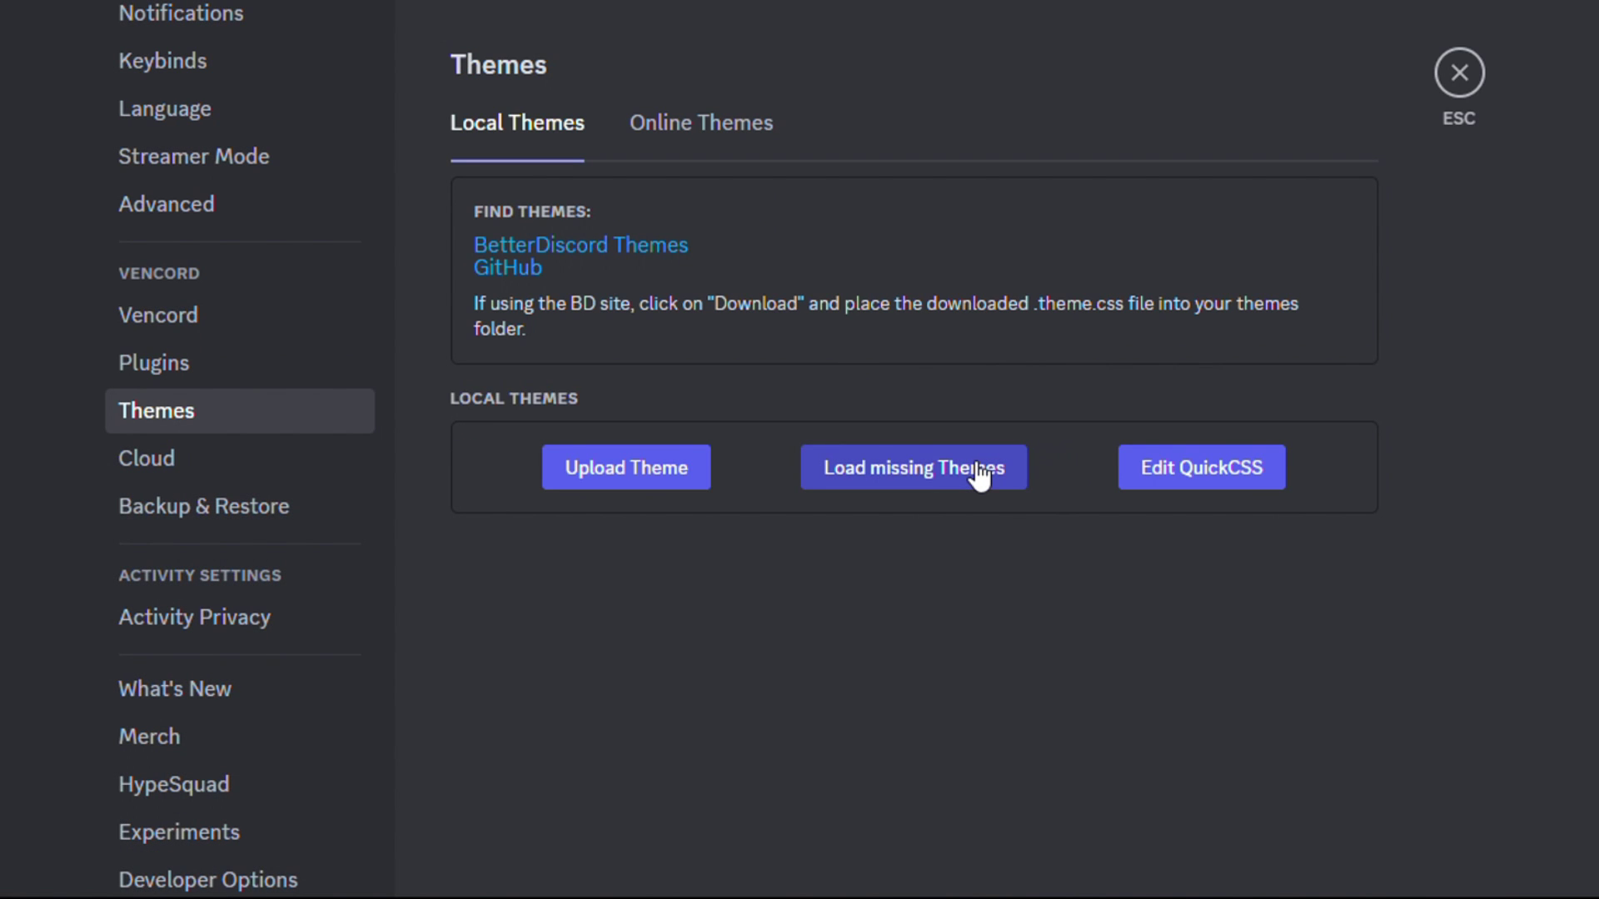
click(698, 125)
click(522, 129)
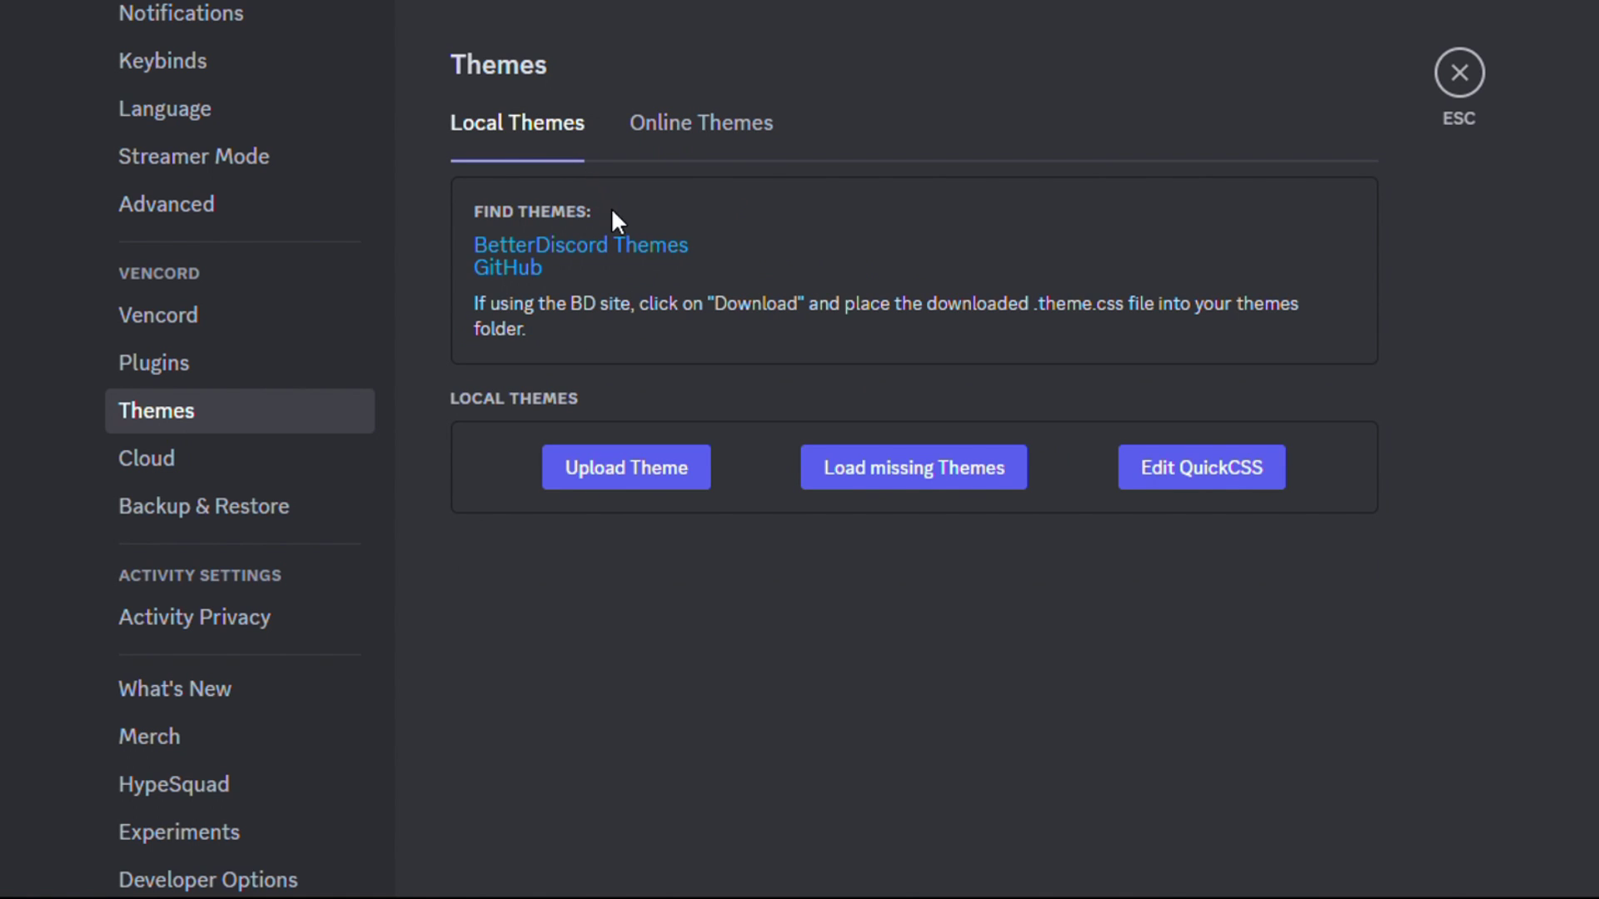
Step: Open the BetterDiscord themes site from the Themes page and download the Discord+ theme
click(616, 250)
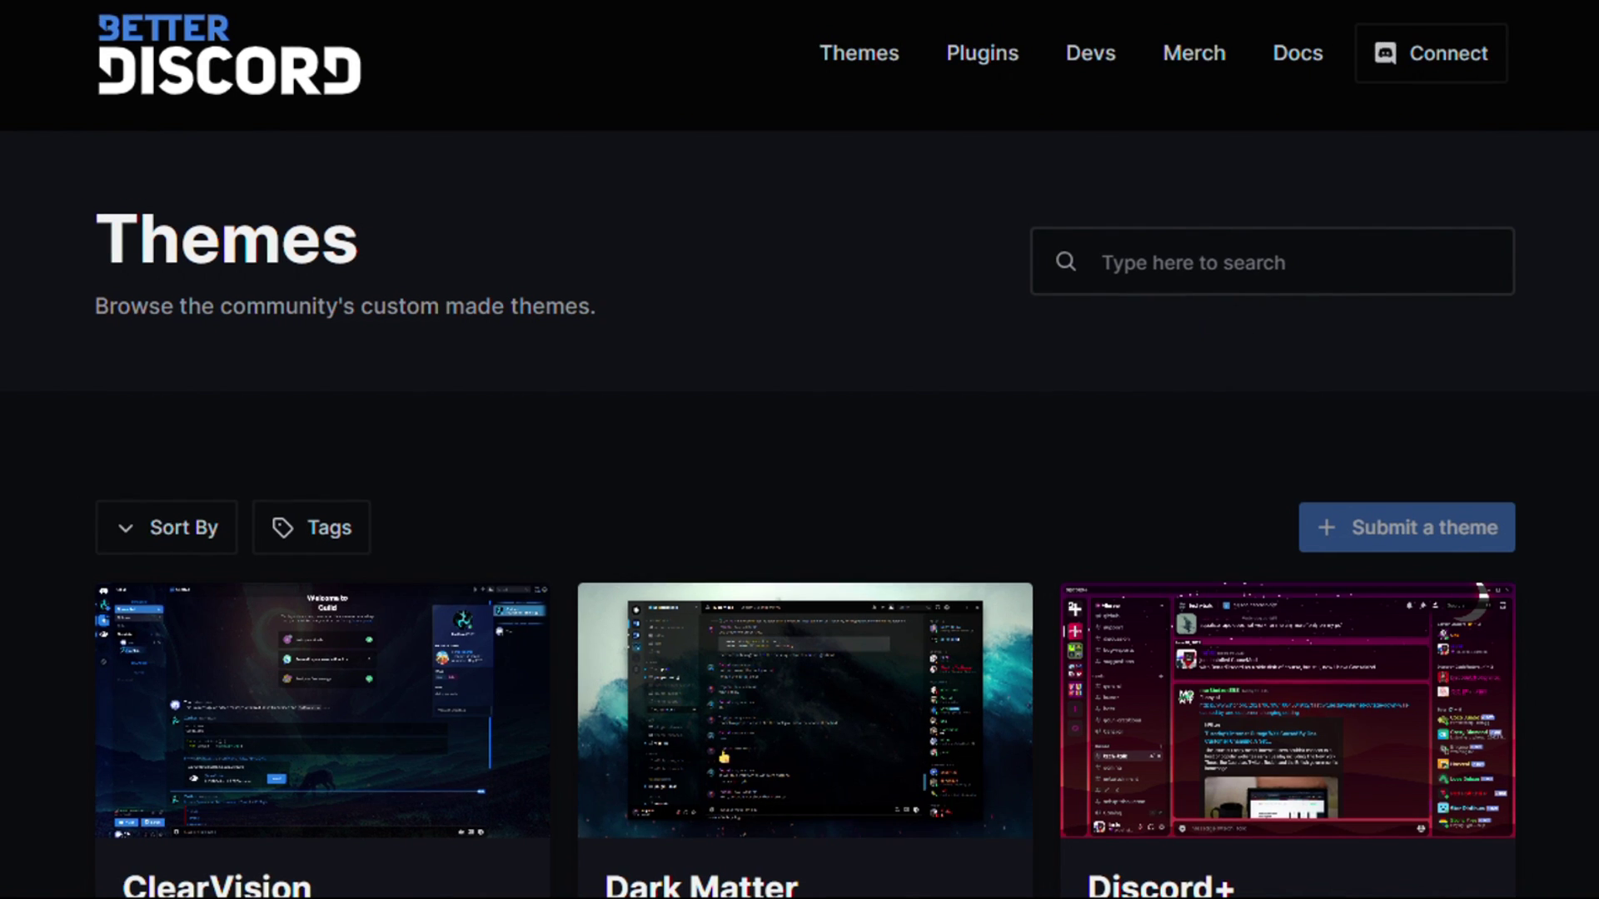
scroll(1589, 250, down, 5)
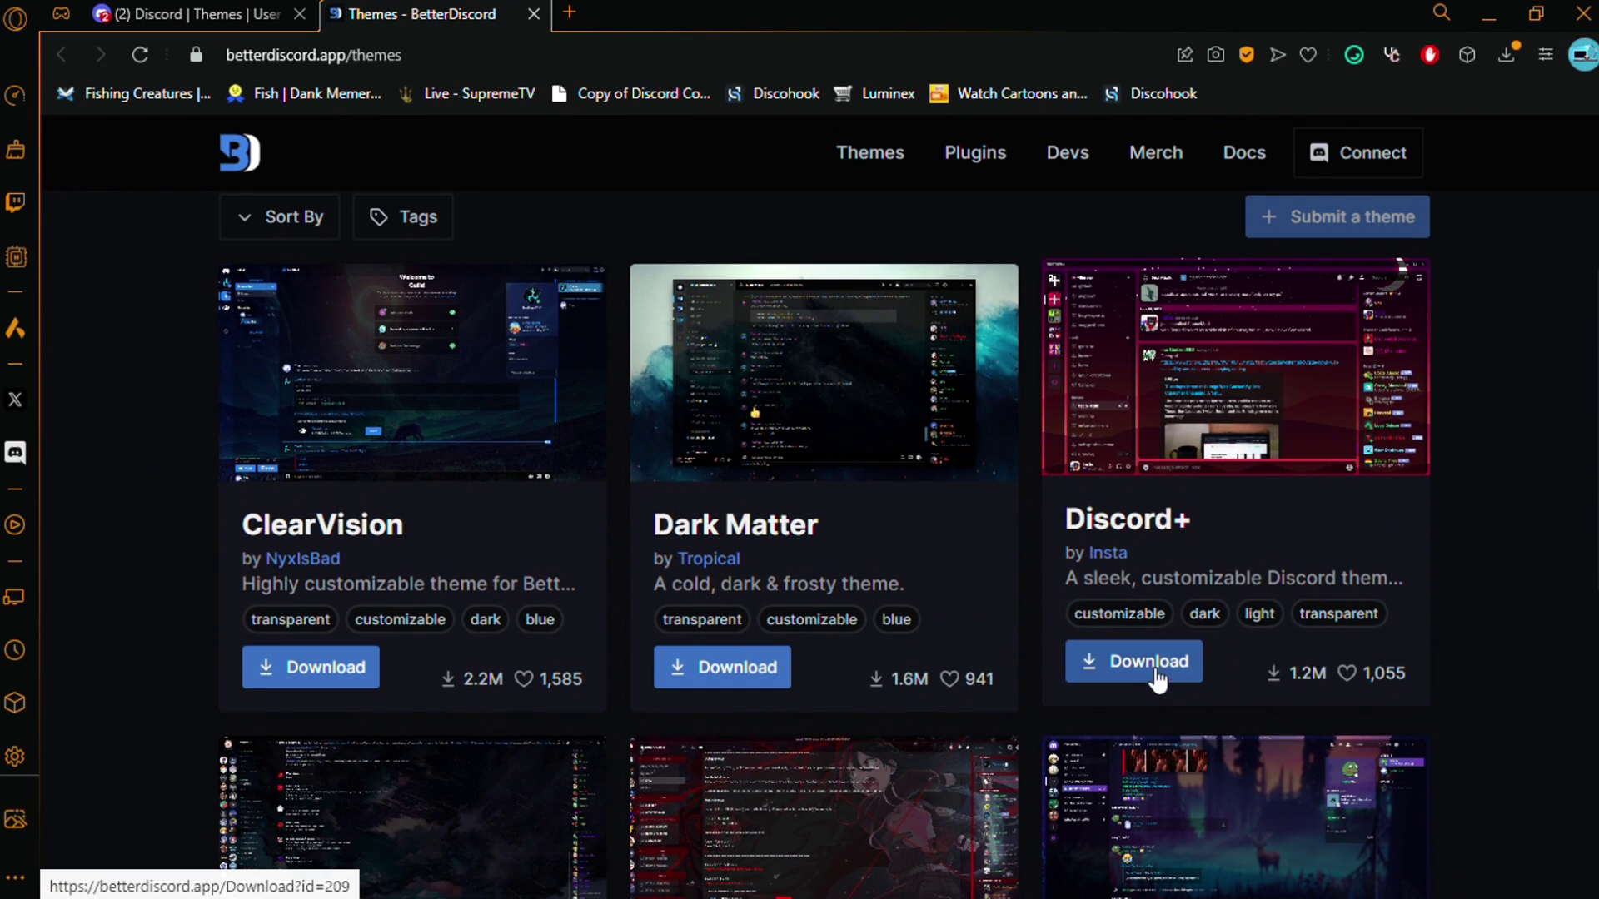
click(1111, 662)
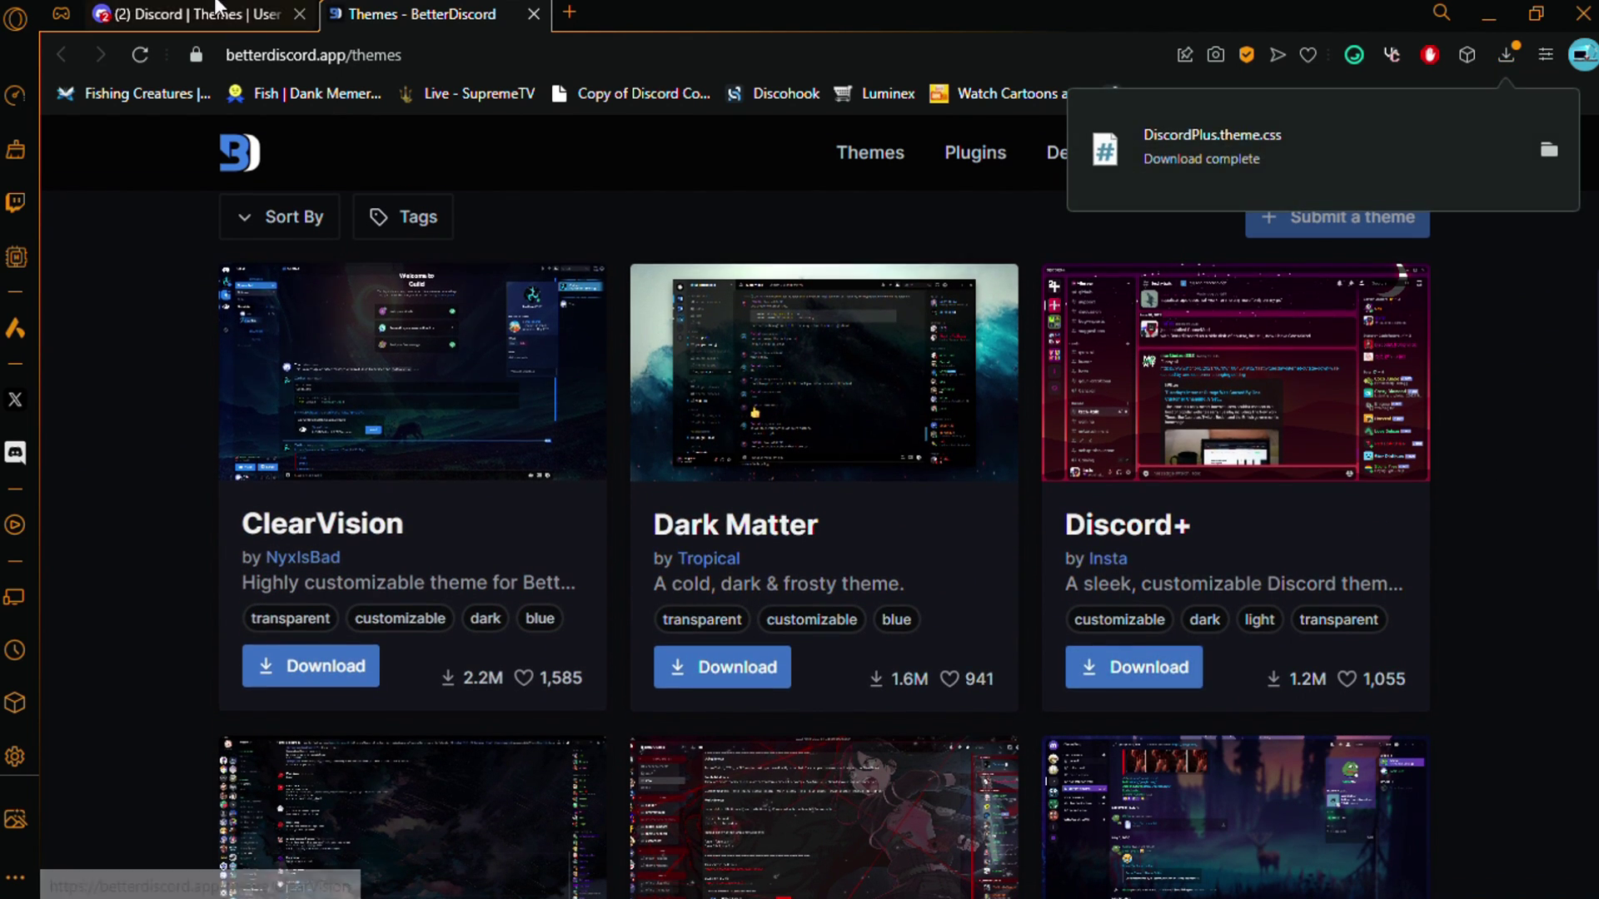
Step: Return to the Discord Themes settings and upload DiscordPlus.theme.css as an enabled local theme
click(191, 13)
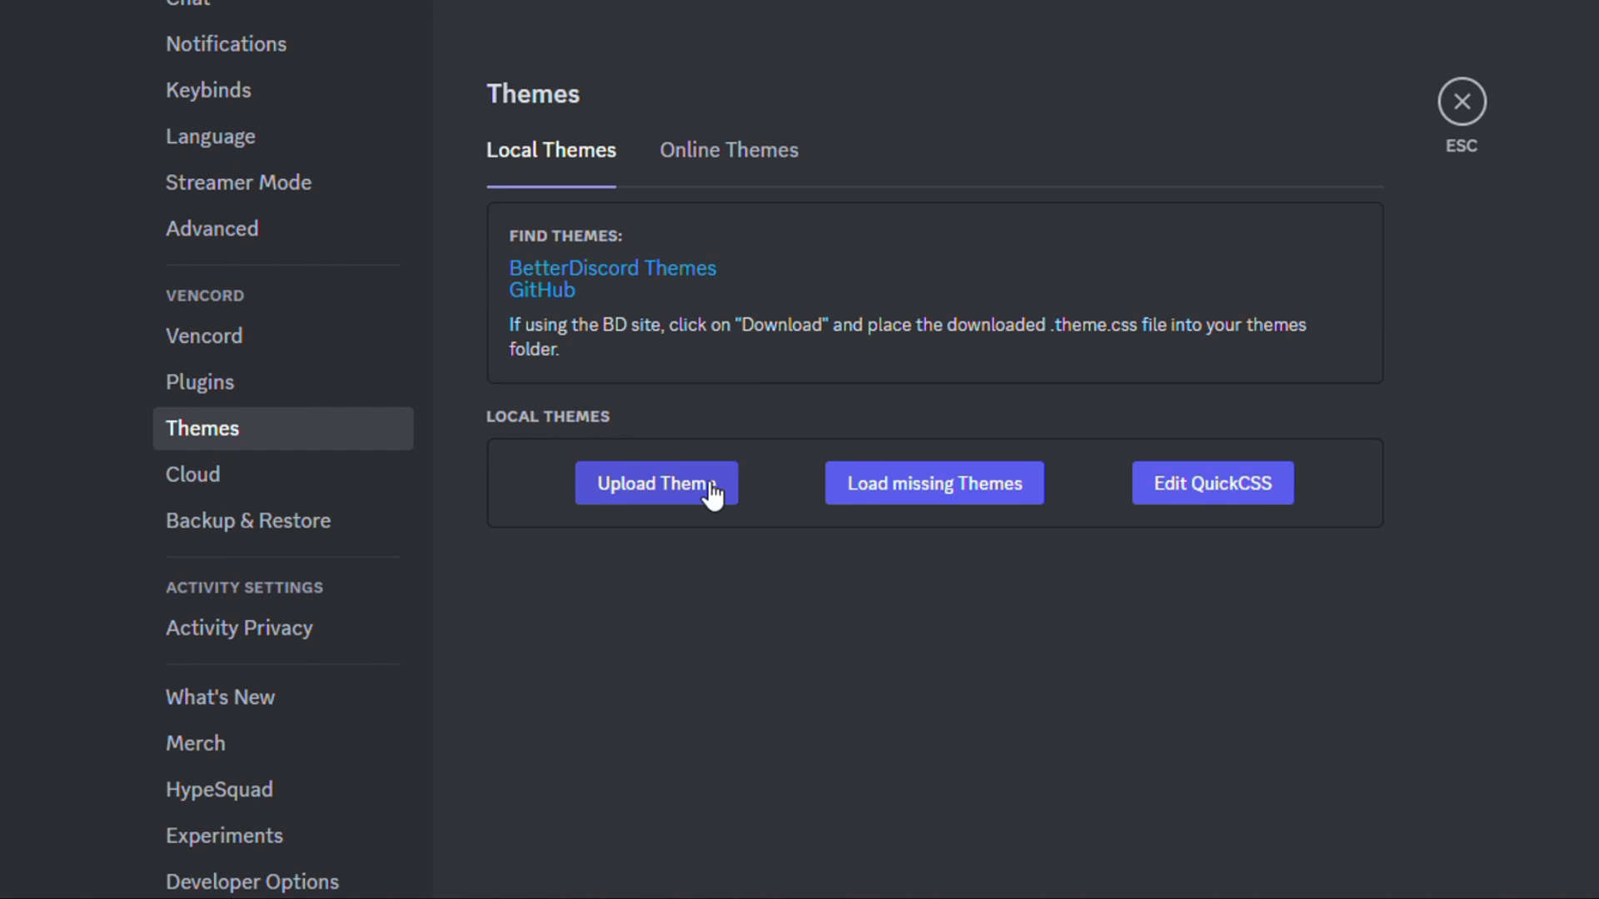
click(712, 495)
double_click(656, 303)
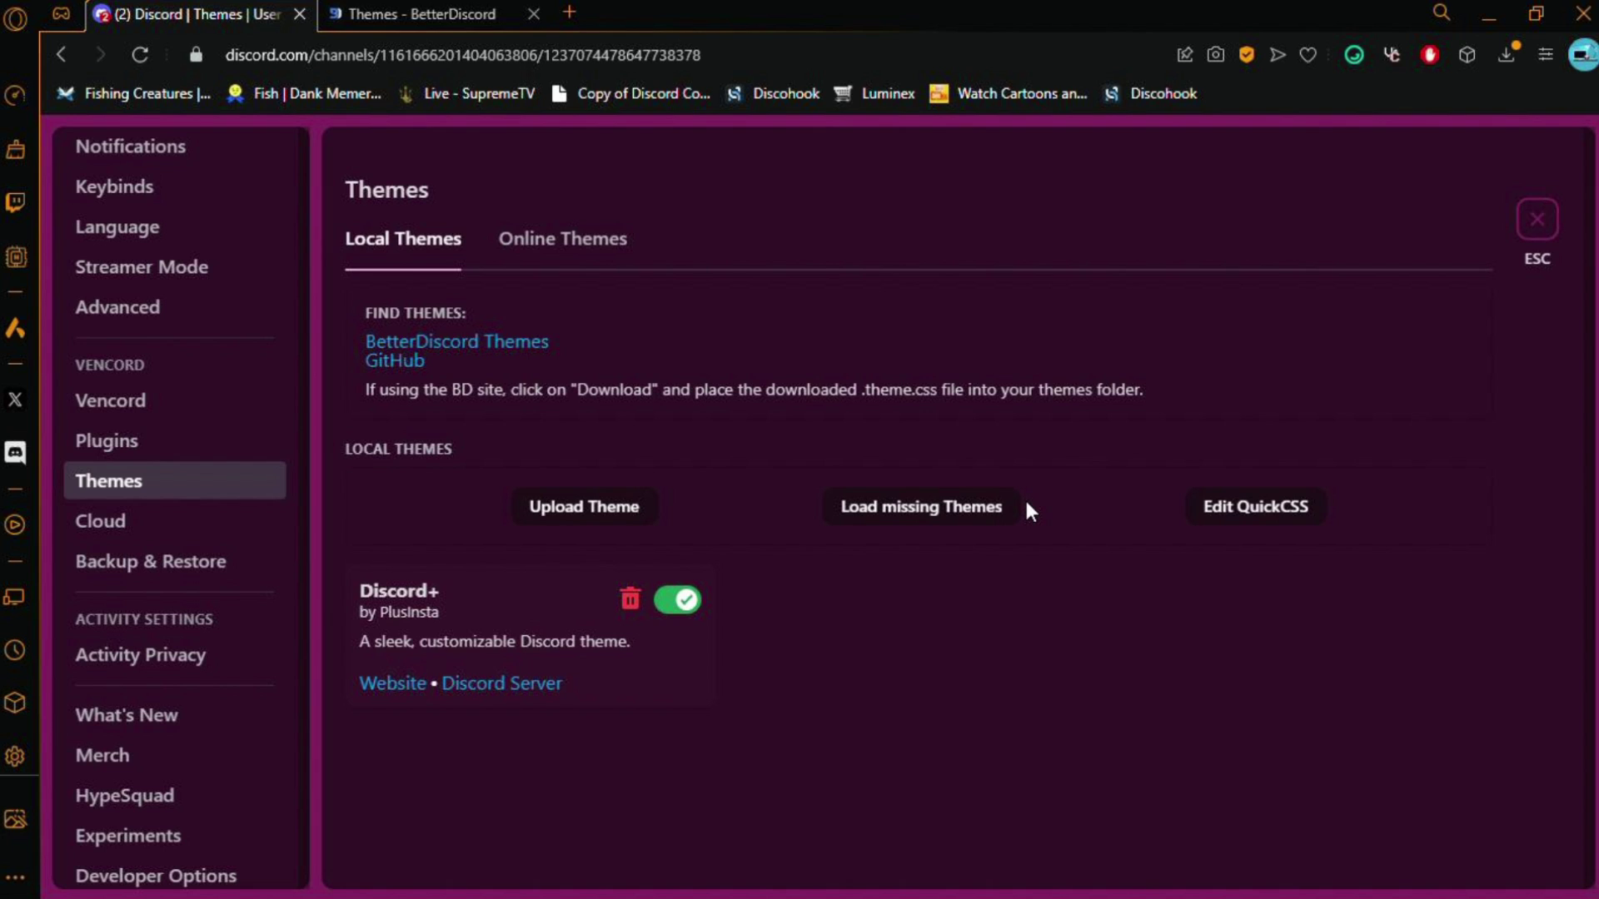
Step: Replace the Discord+ theme with an uploaded Dark Matter theme, enable it and close the settings
click(699, 599)
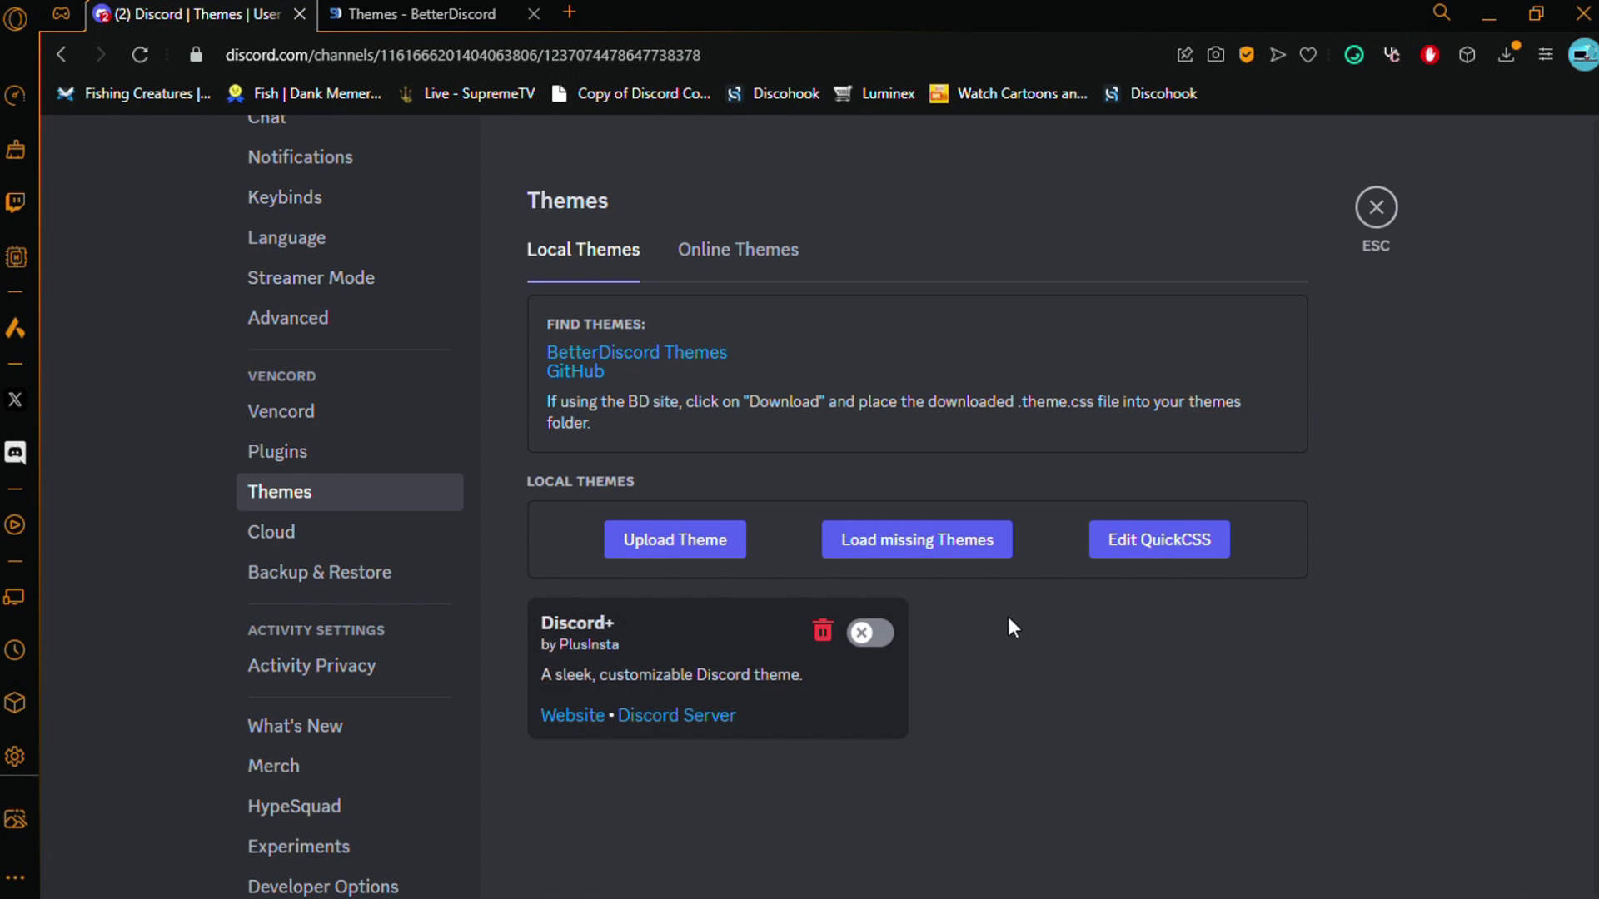
click(823, 633)
click(671, 542)
click(670, 716)
click(866, 634)
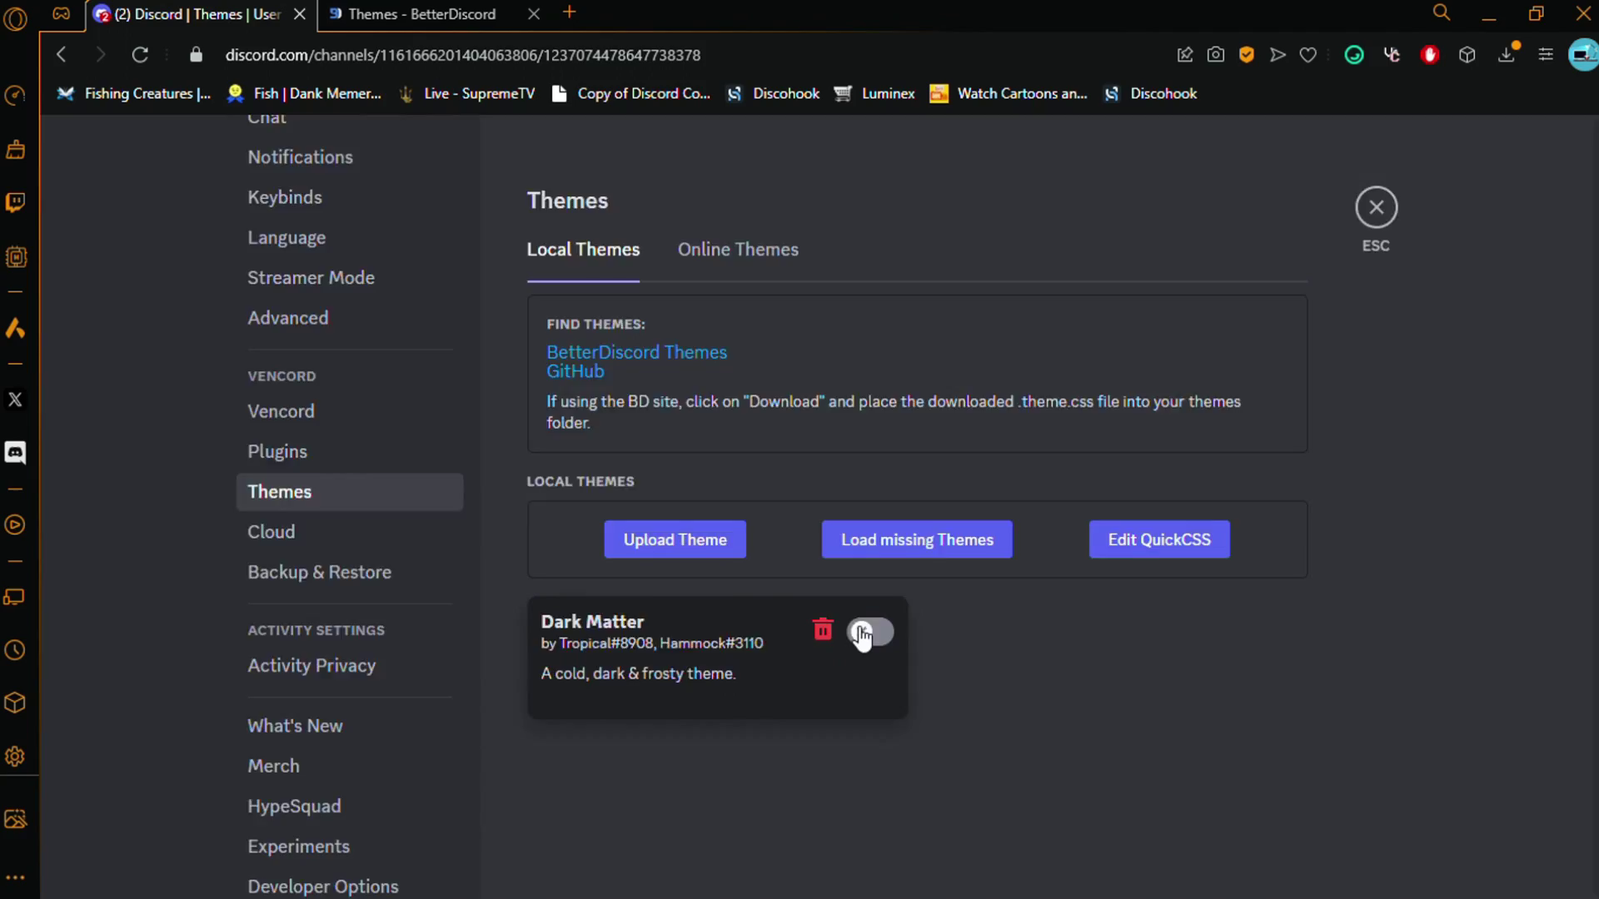
click(1376, 210)
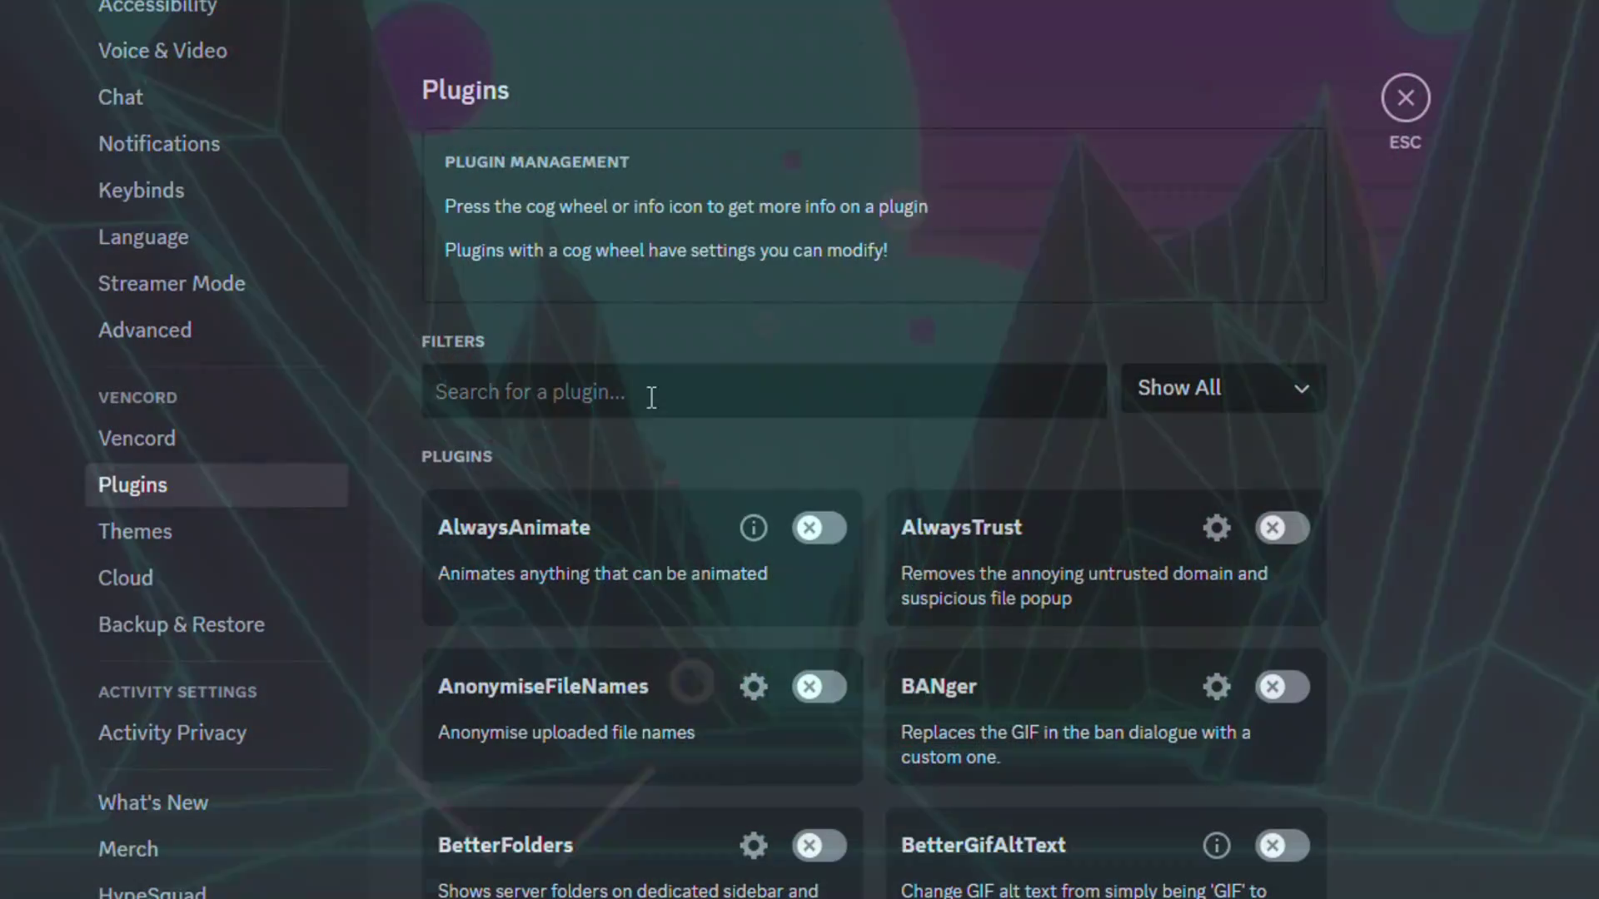
Step: Search the Vencord plugins for "fakenitro" and enable the FakeNitro plugin
click(644, 396)
text(fake)
key(BackSpace)
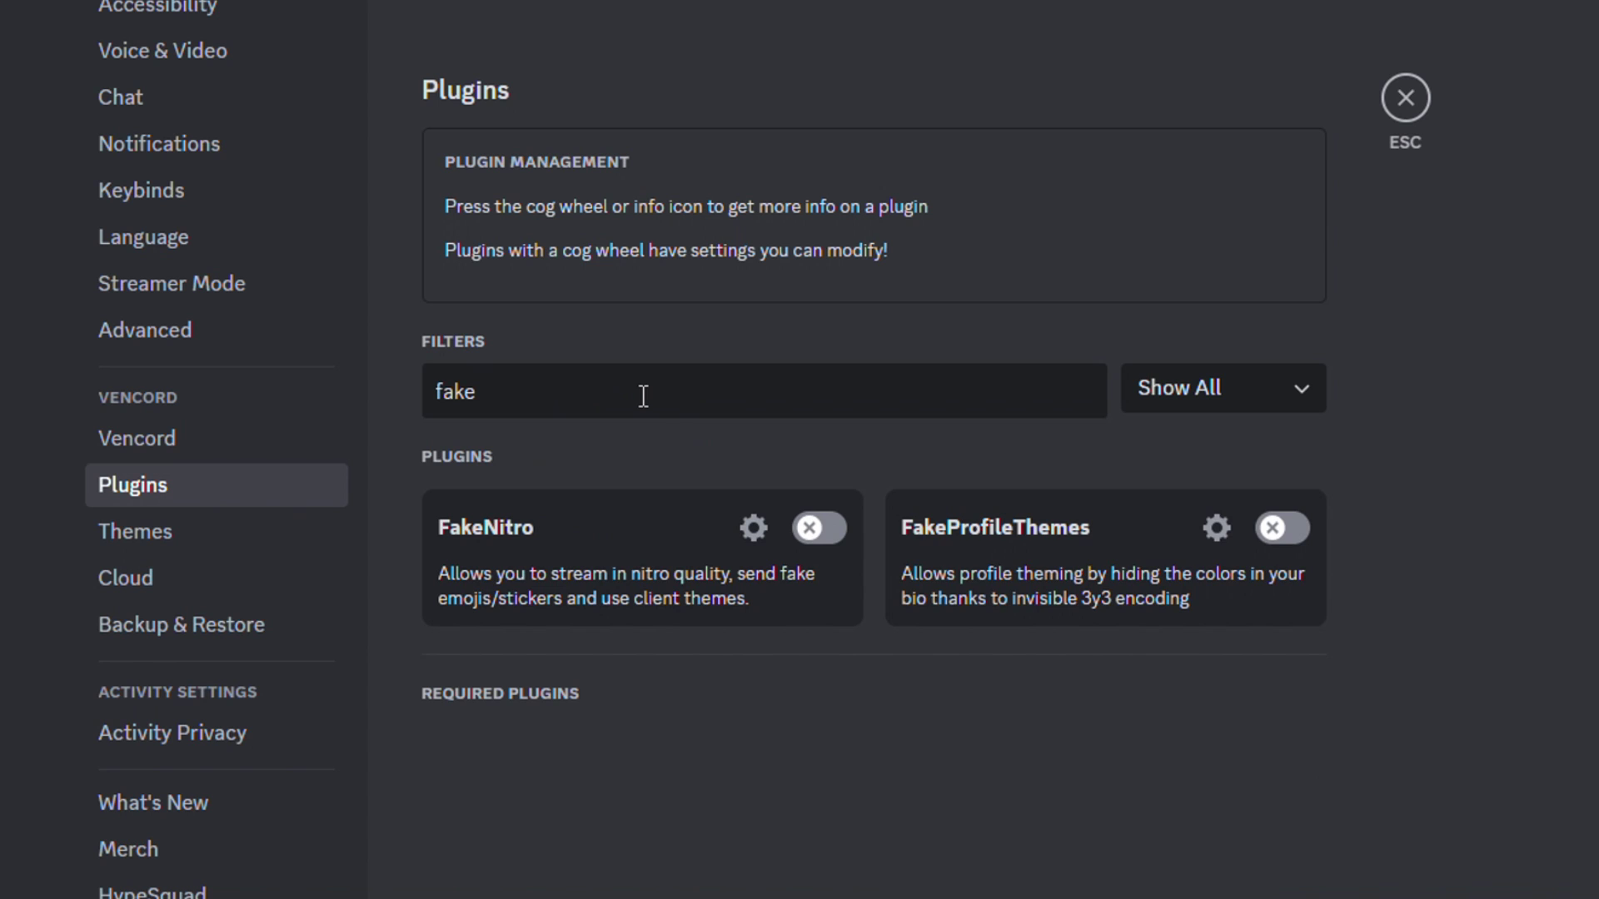
text(nitro)
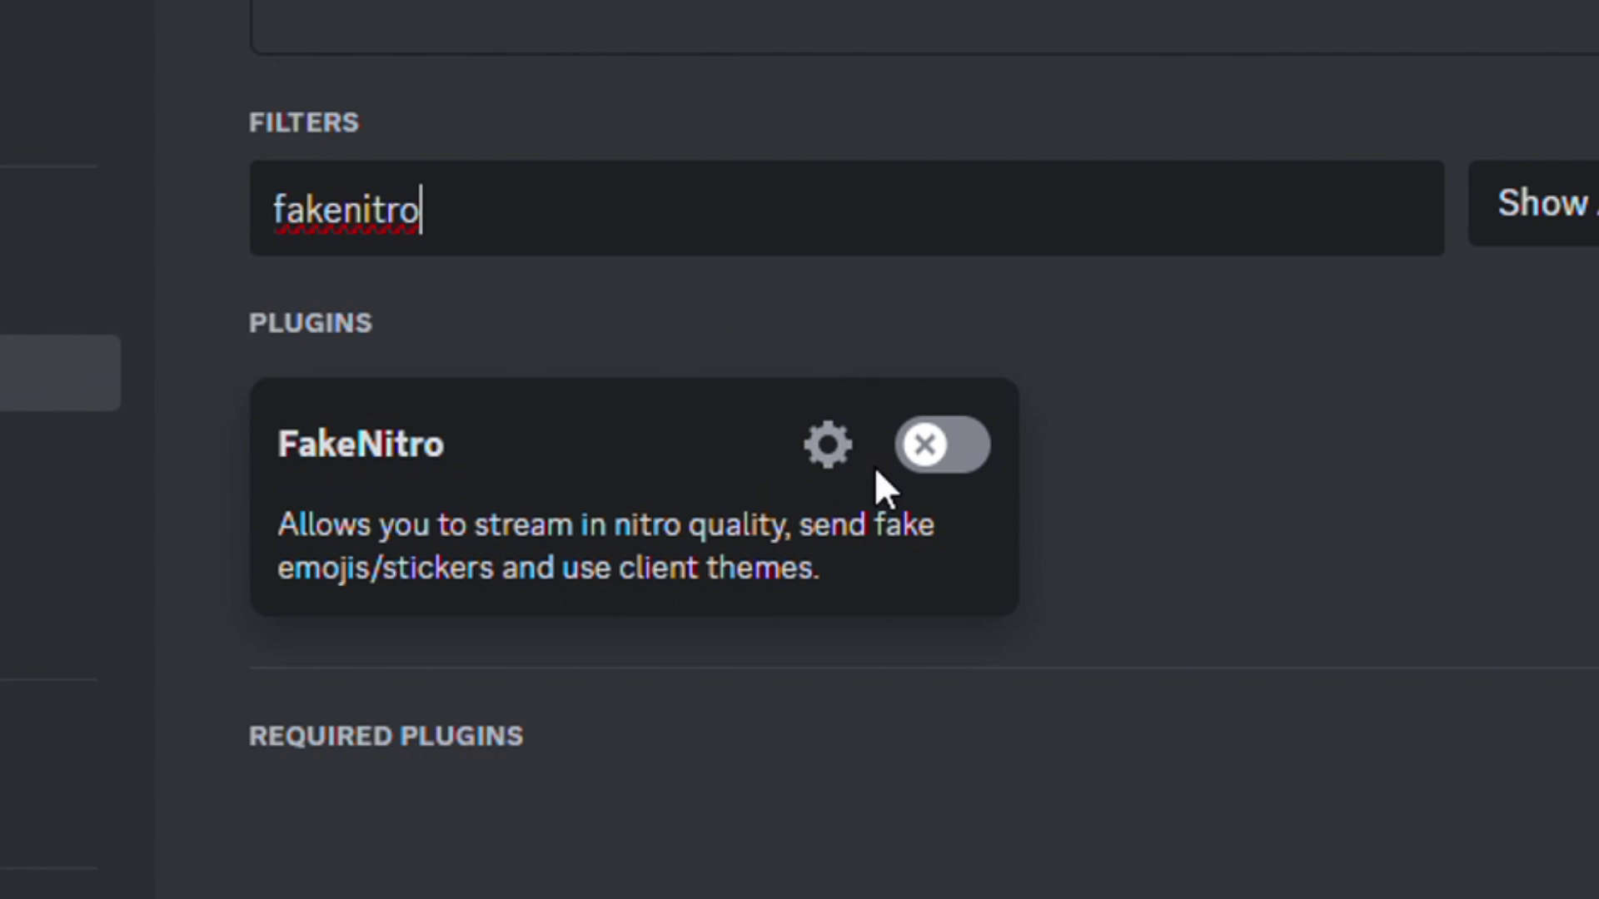
click(933, 446)
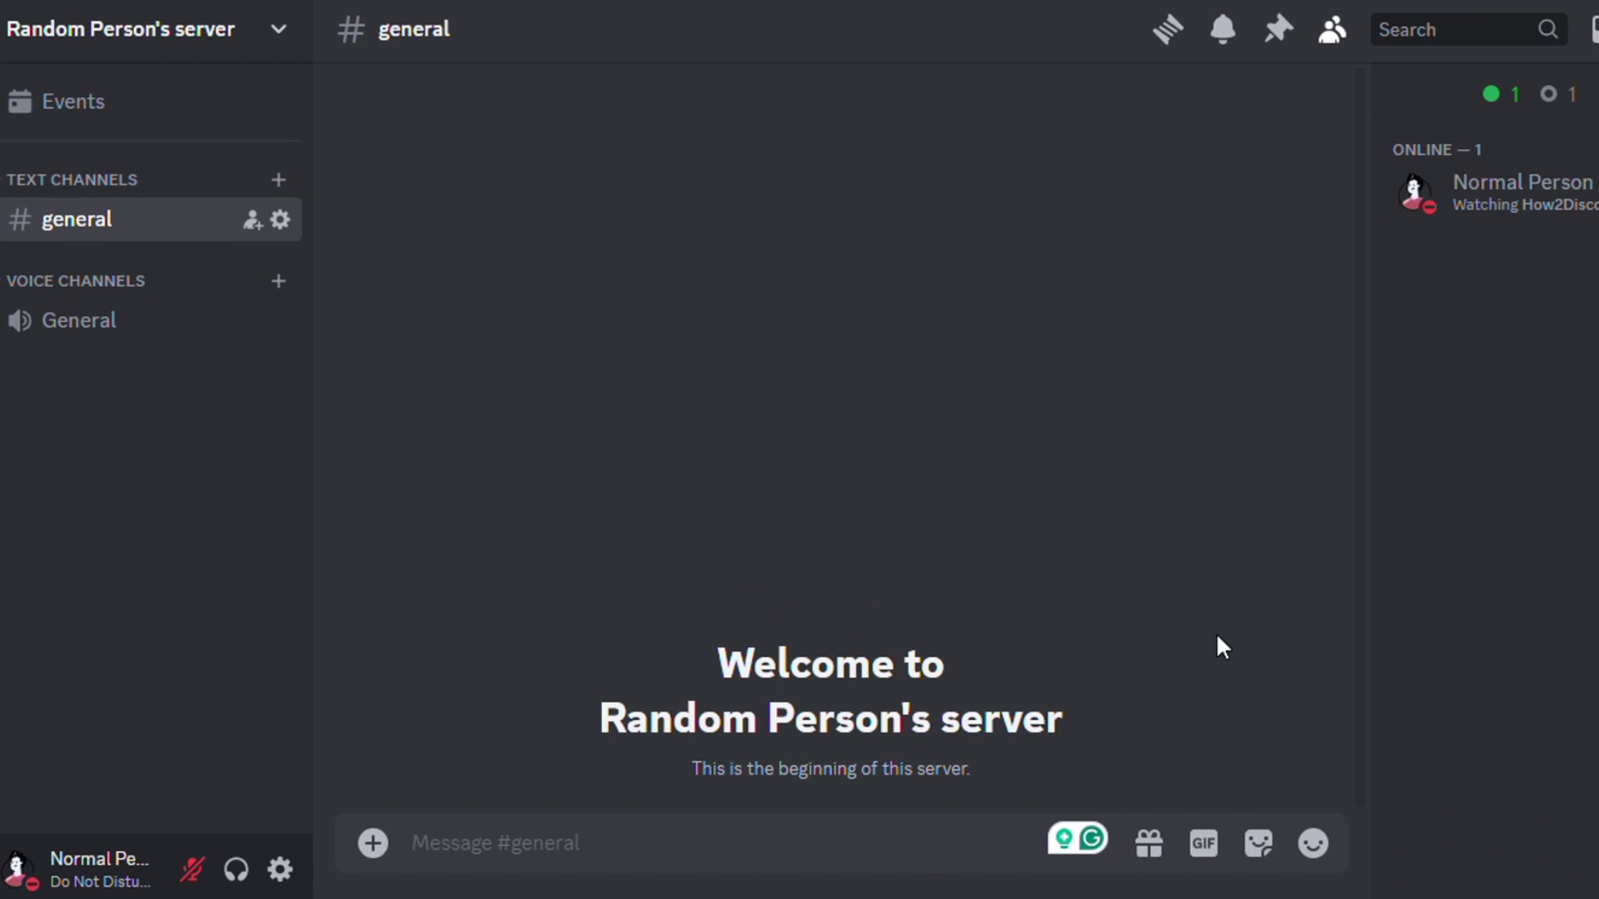
Step: Pick a custom emoji from the Ultimate Dankers set and send it in the general channel
click(1311, 844)
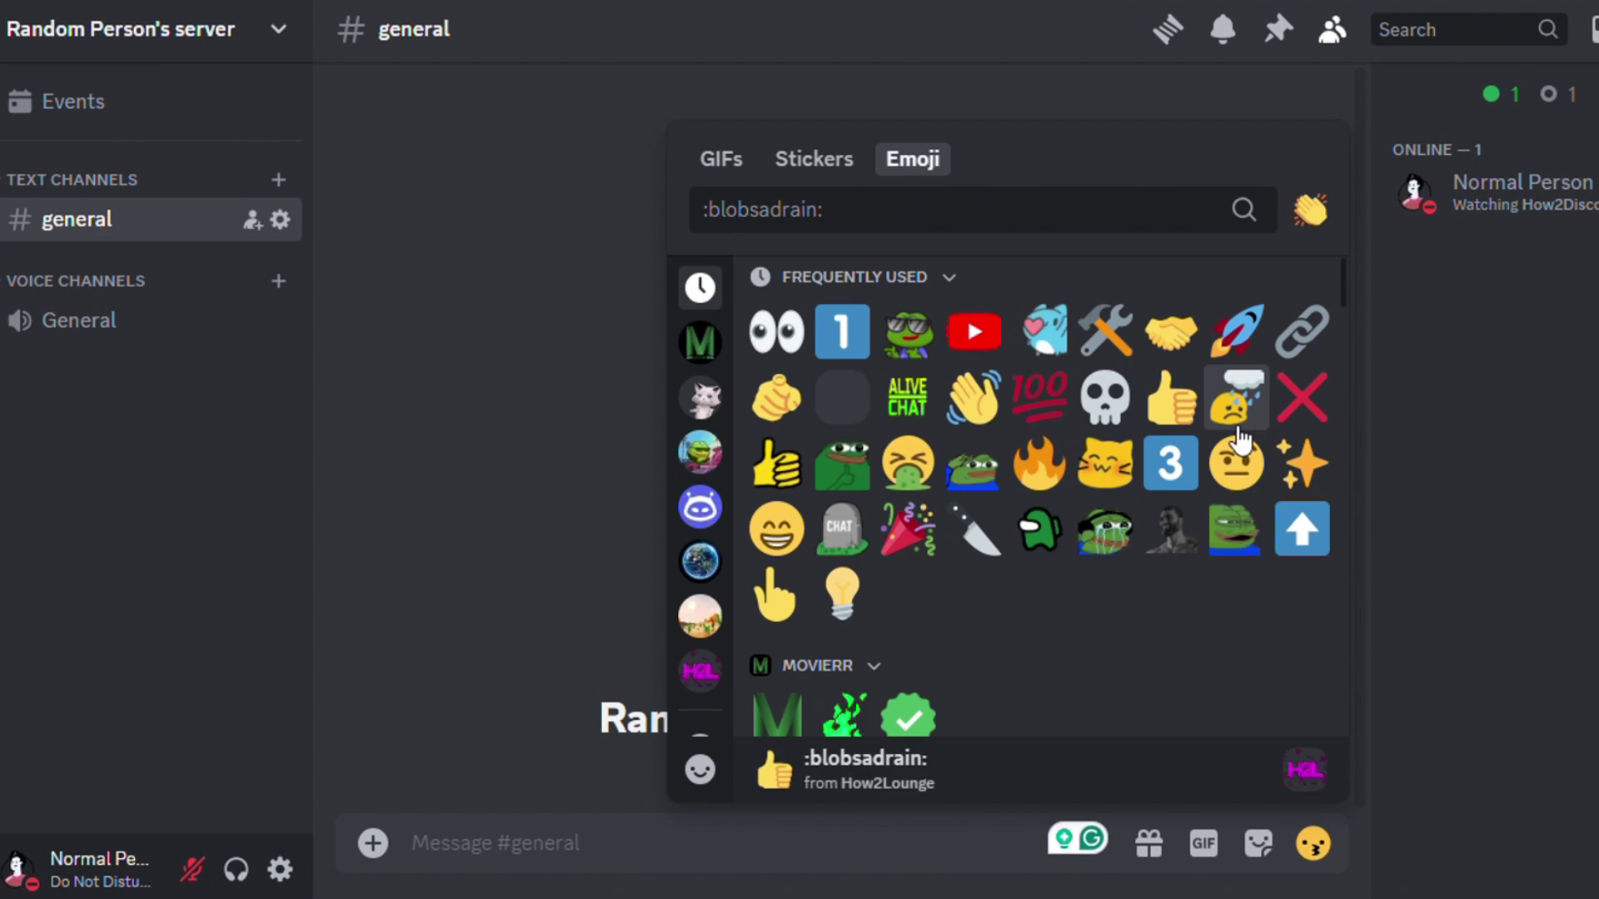
scroll(1340, 583, down, 15)
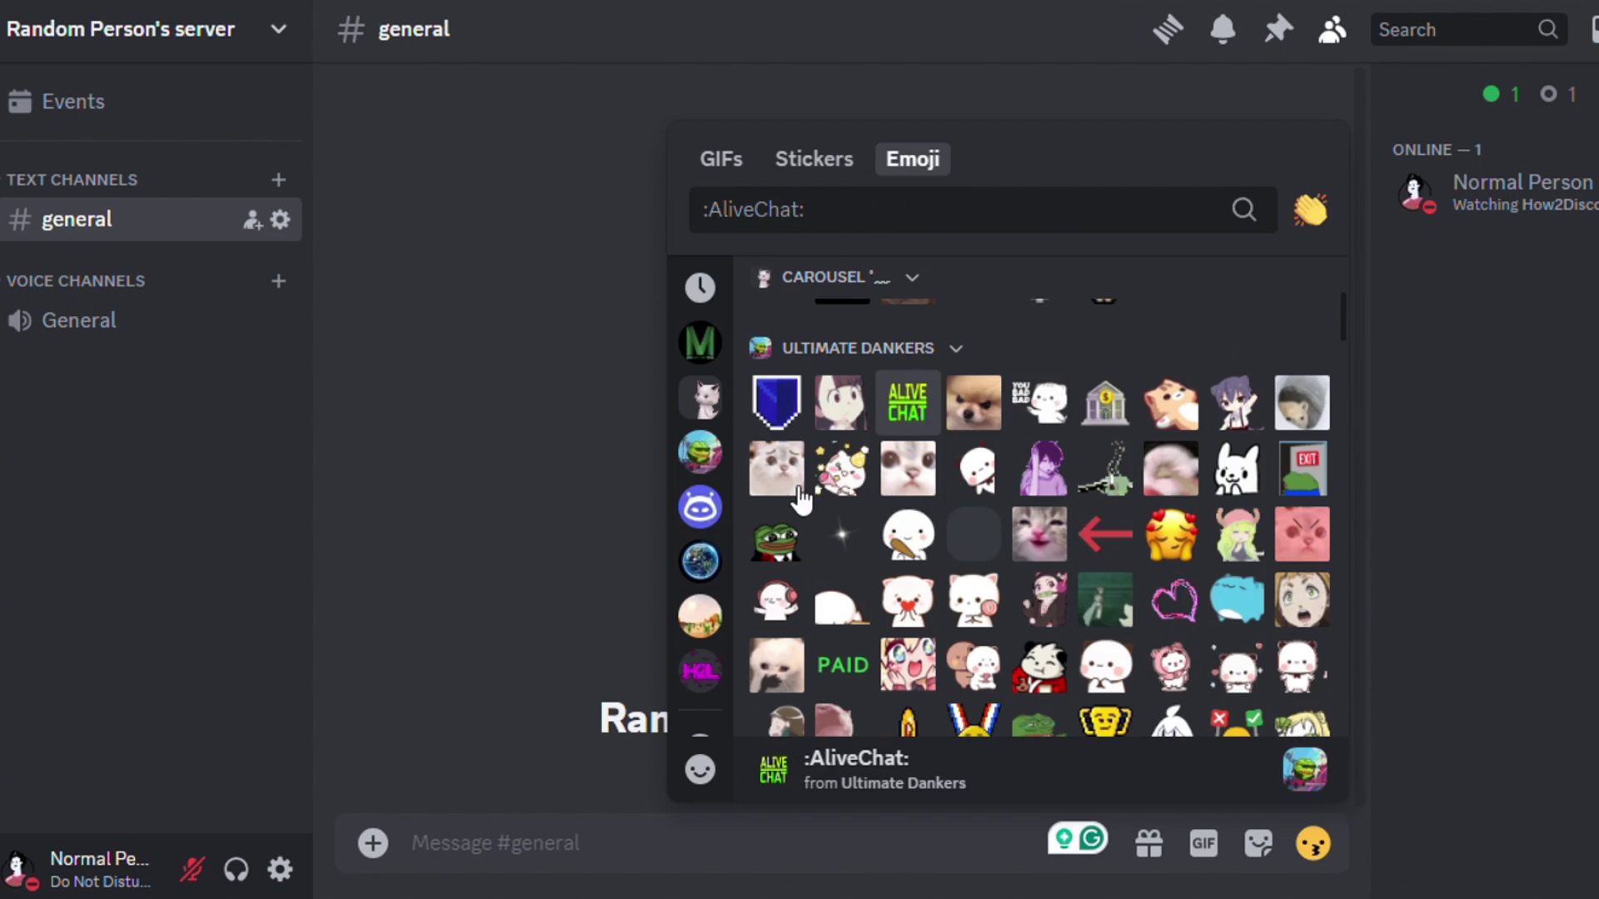
click(874, 467)
key(Return)
key(ctrl+e)
key(Escape)
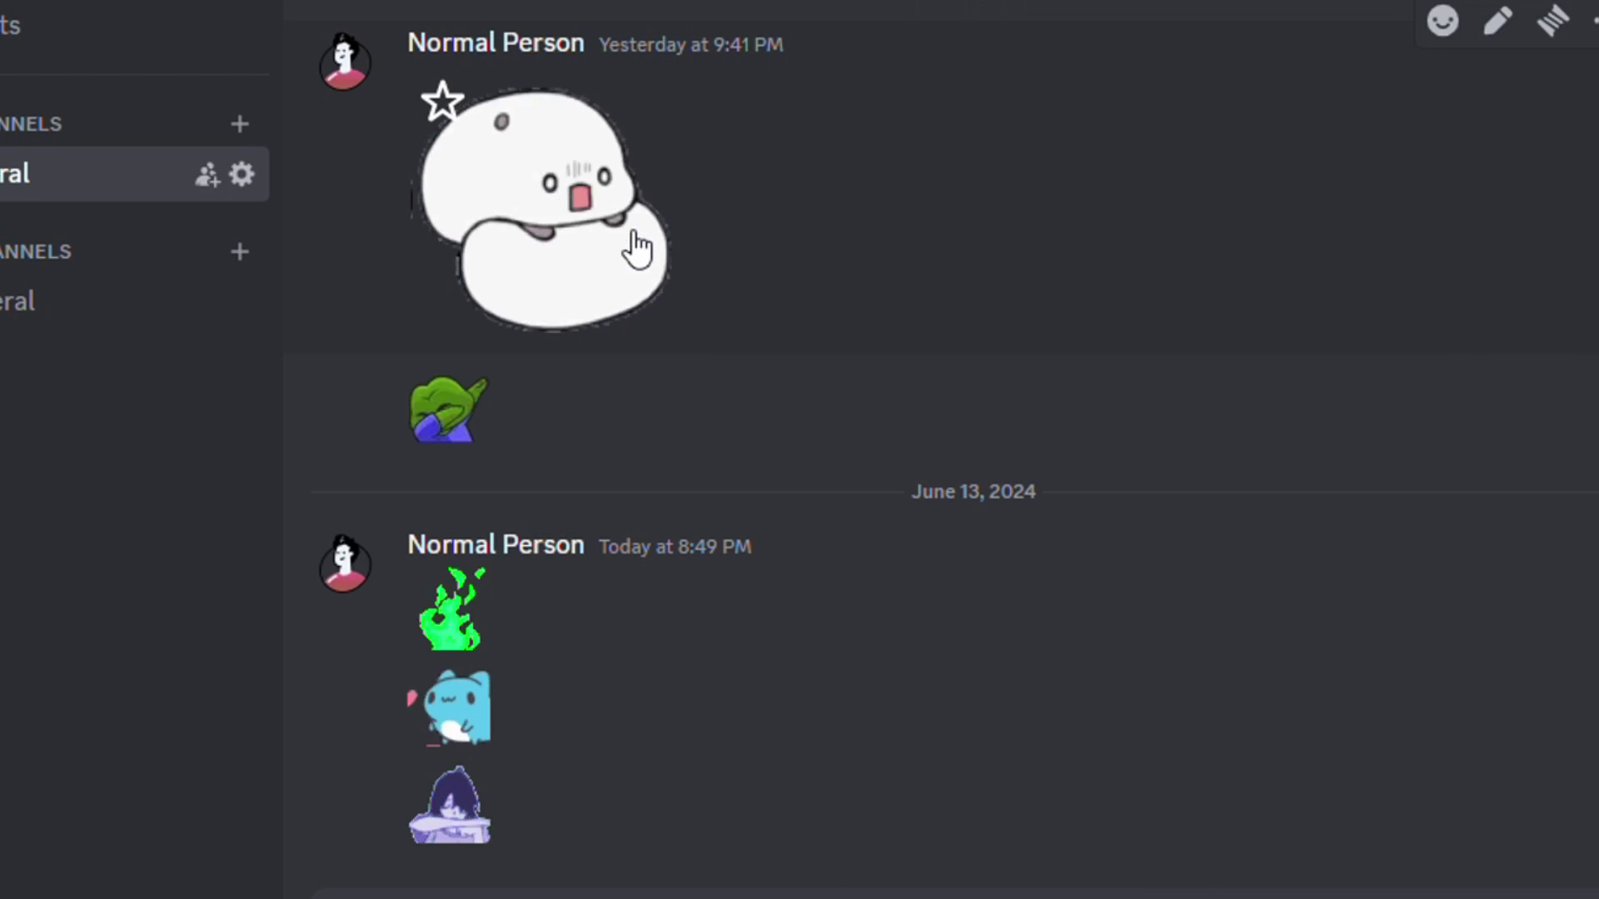
Step: View the sent sticker and custom emojis enlarged in the general channel
click(614, 179)
click(1207, 796)
click(412, 420)
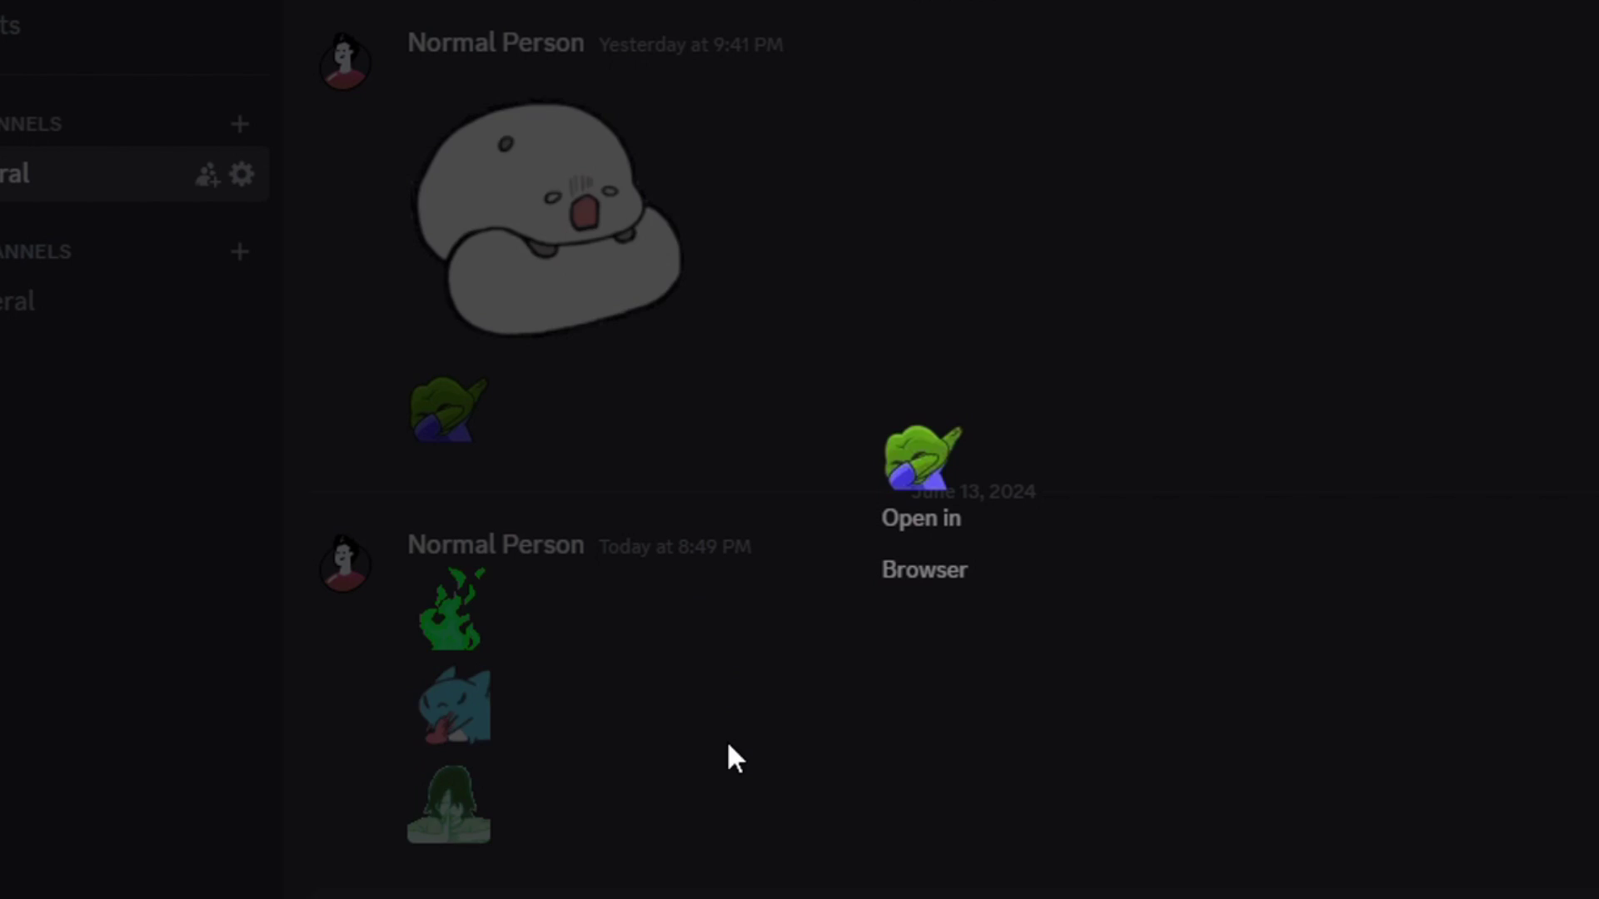
click(727, 757)
click(471, 618)
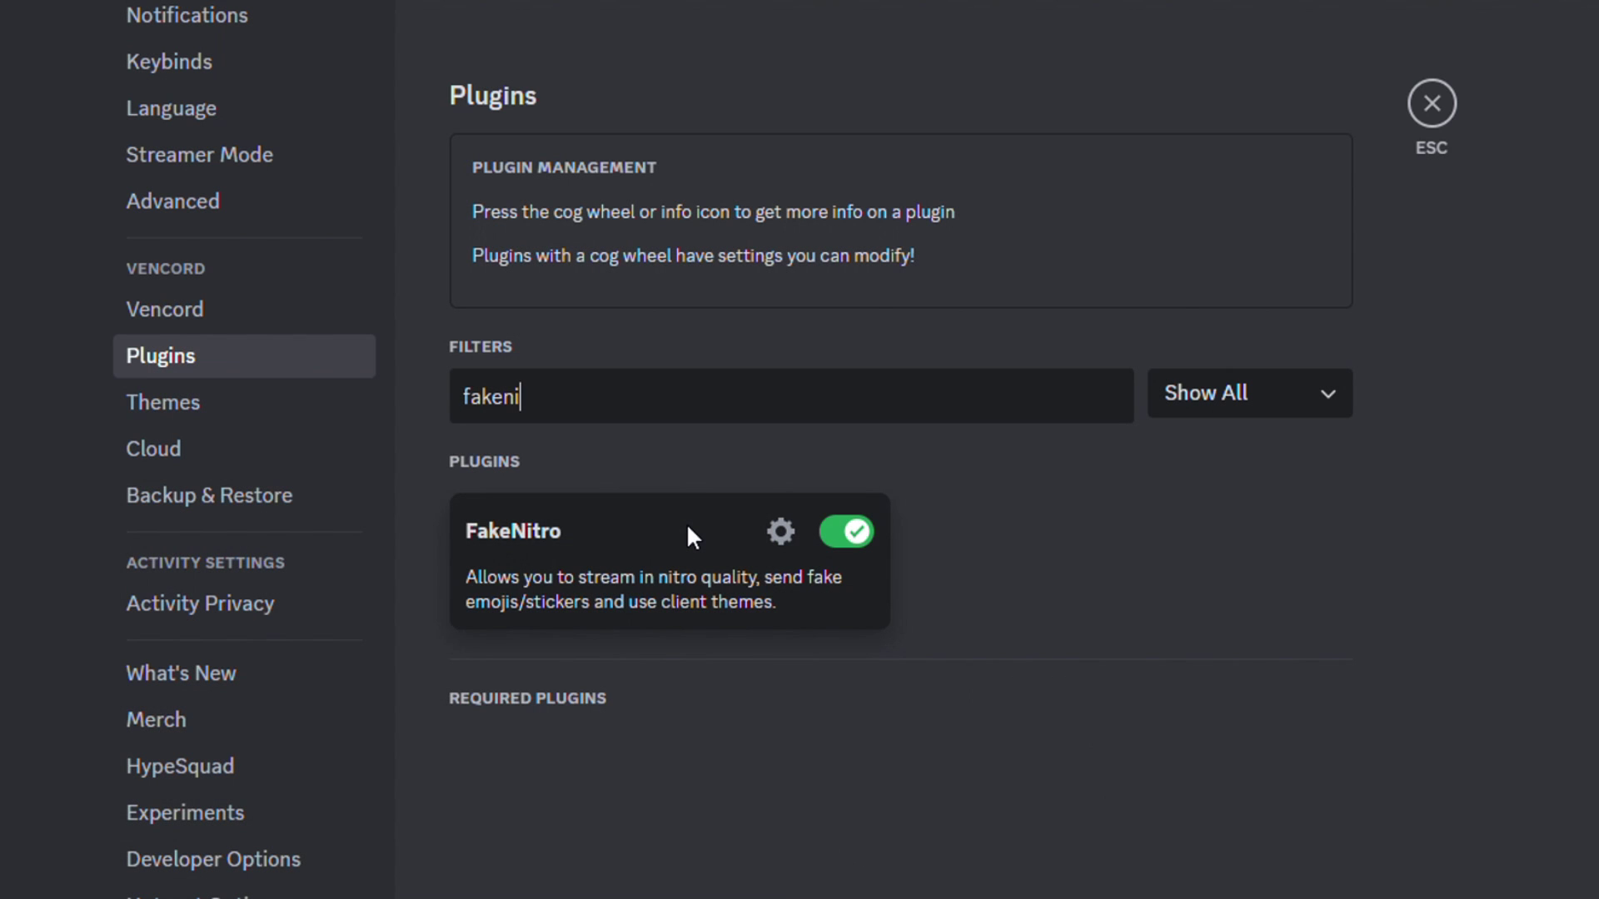
Step: Filter the plugins by "fakenitro" and open the FakeNitro plugin's settings
text(tro)
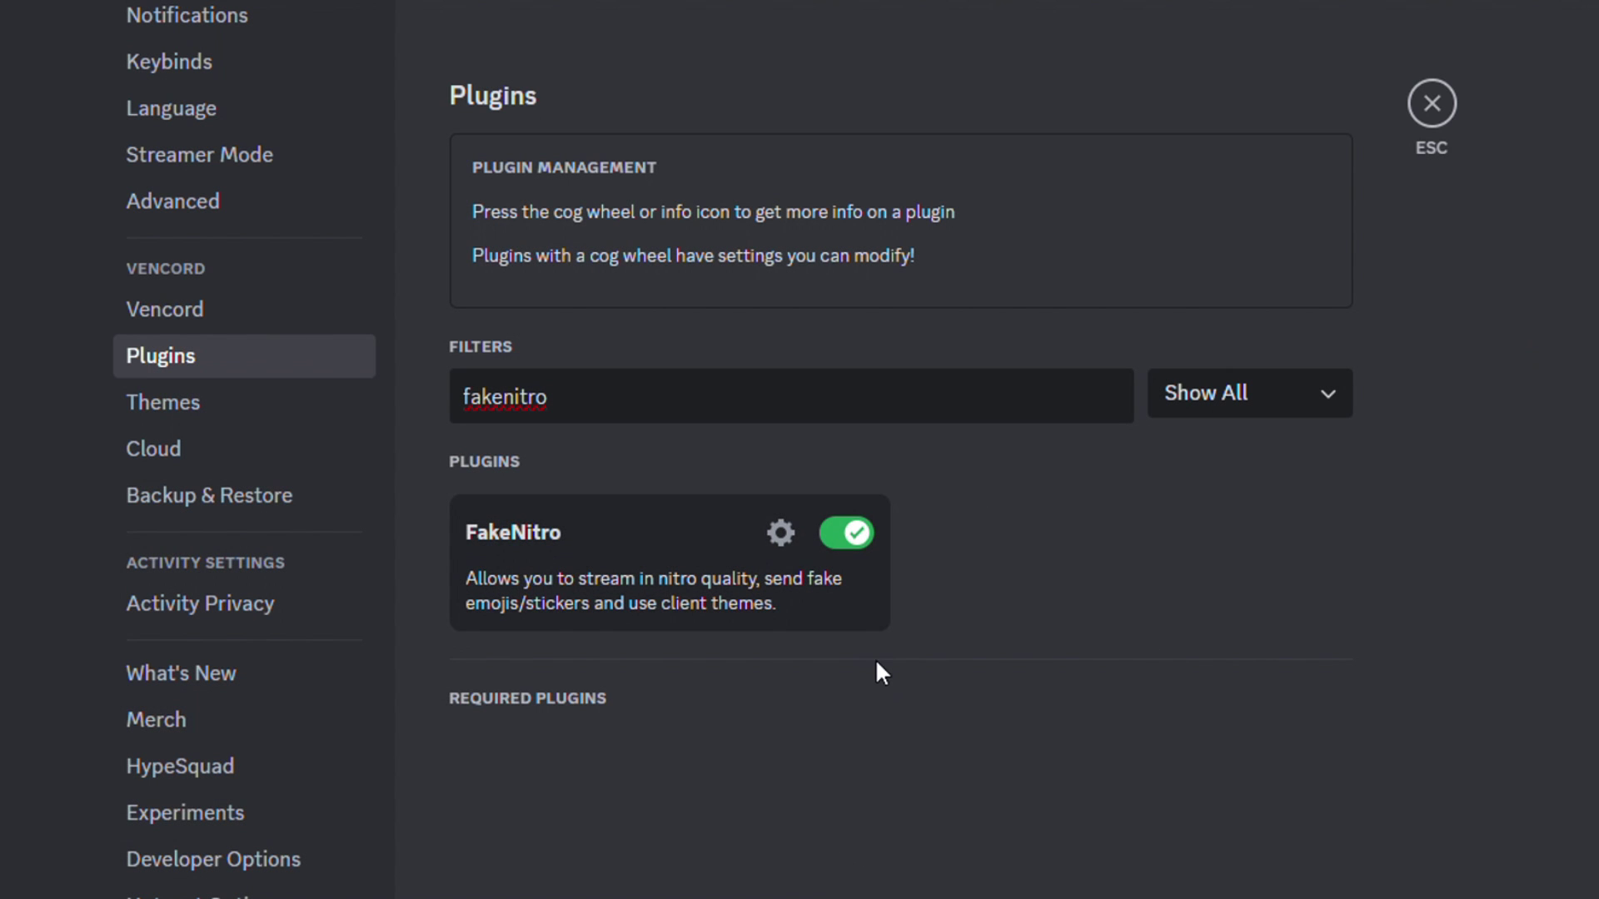
click(781, 531)
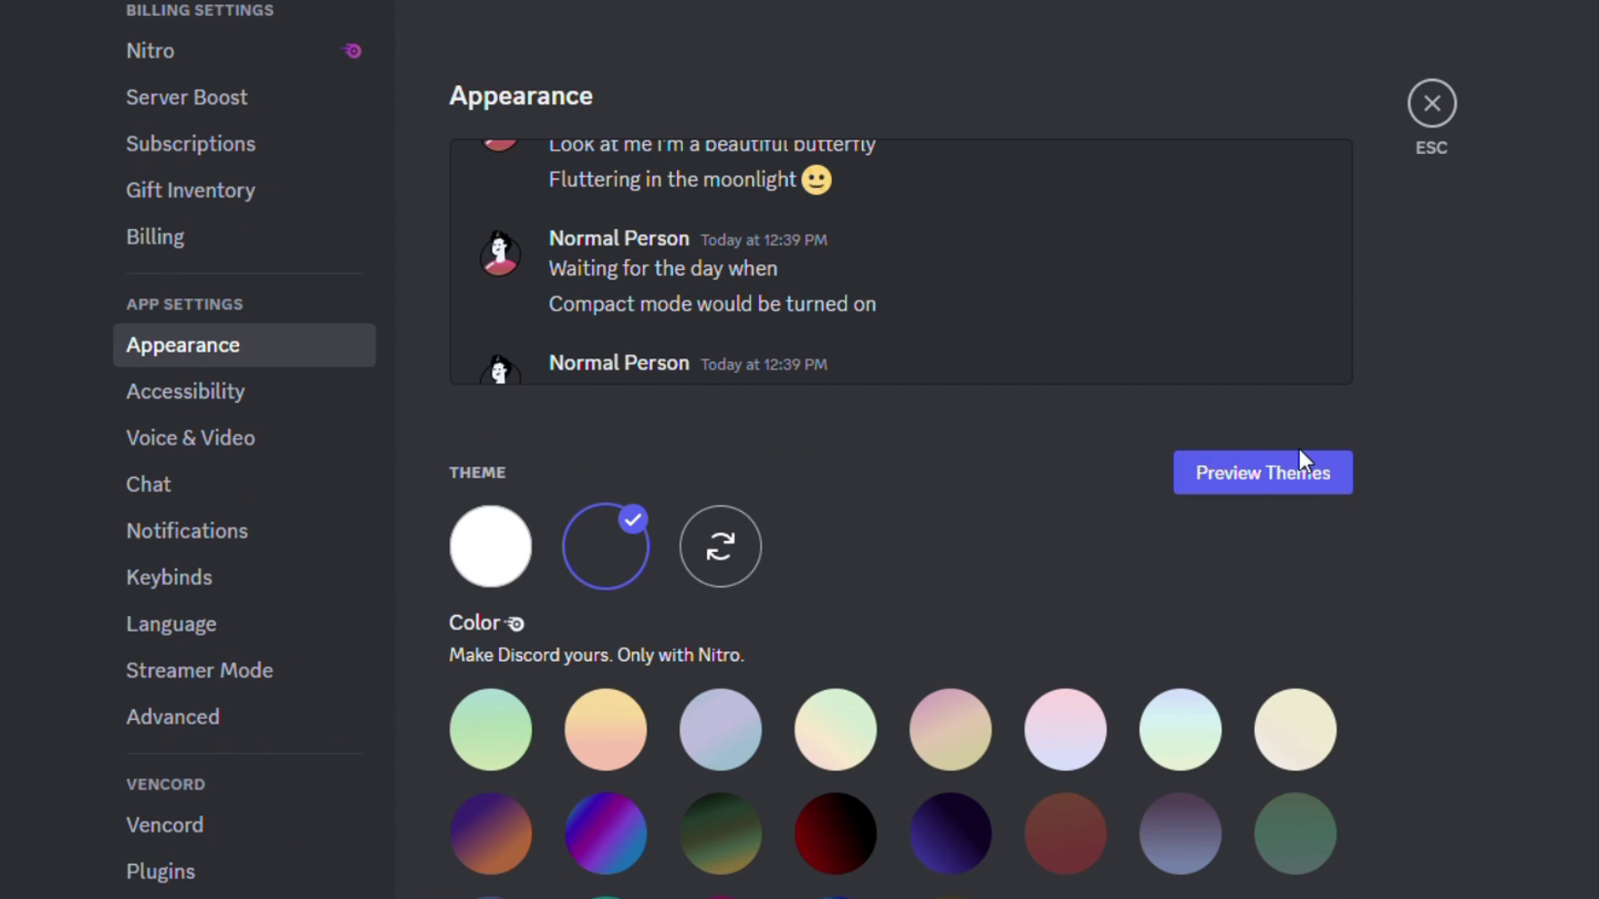
Step: Try several Nitro color themes in the appearance settings, apply Midnight Blurple, and move the floating stream preview in the general channel
scroll(1300, 457, down, 3)
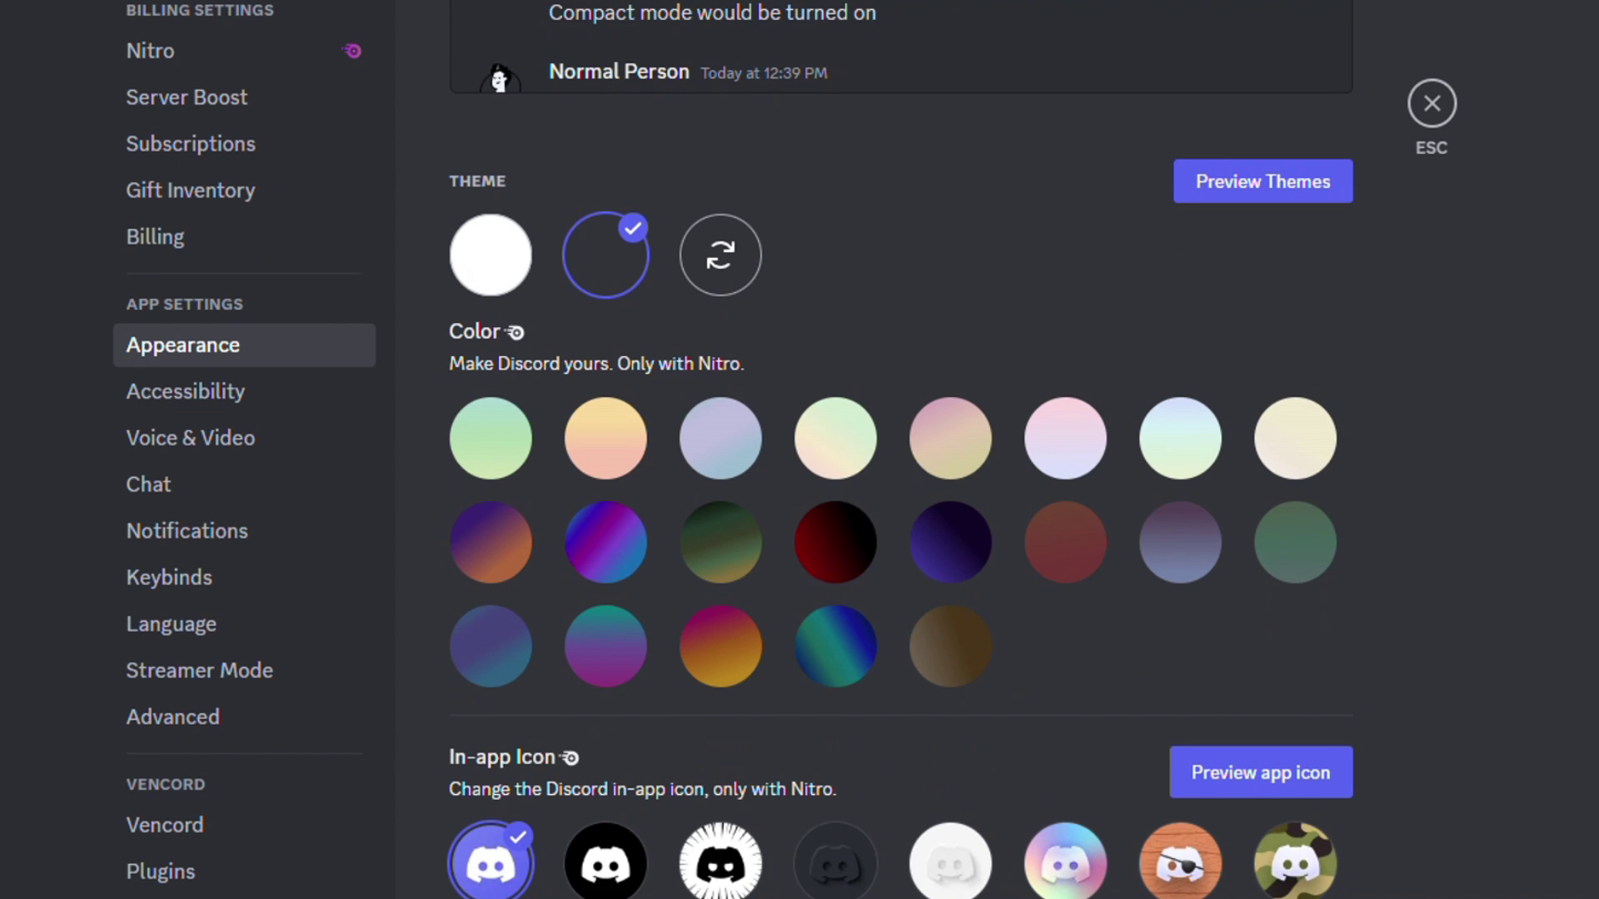
click(837, 566)
click(945, 558)
click(748, 551)
click(841, 562)
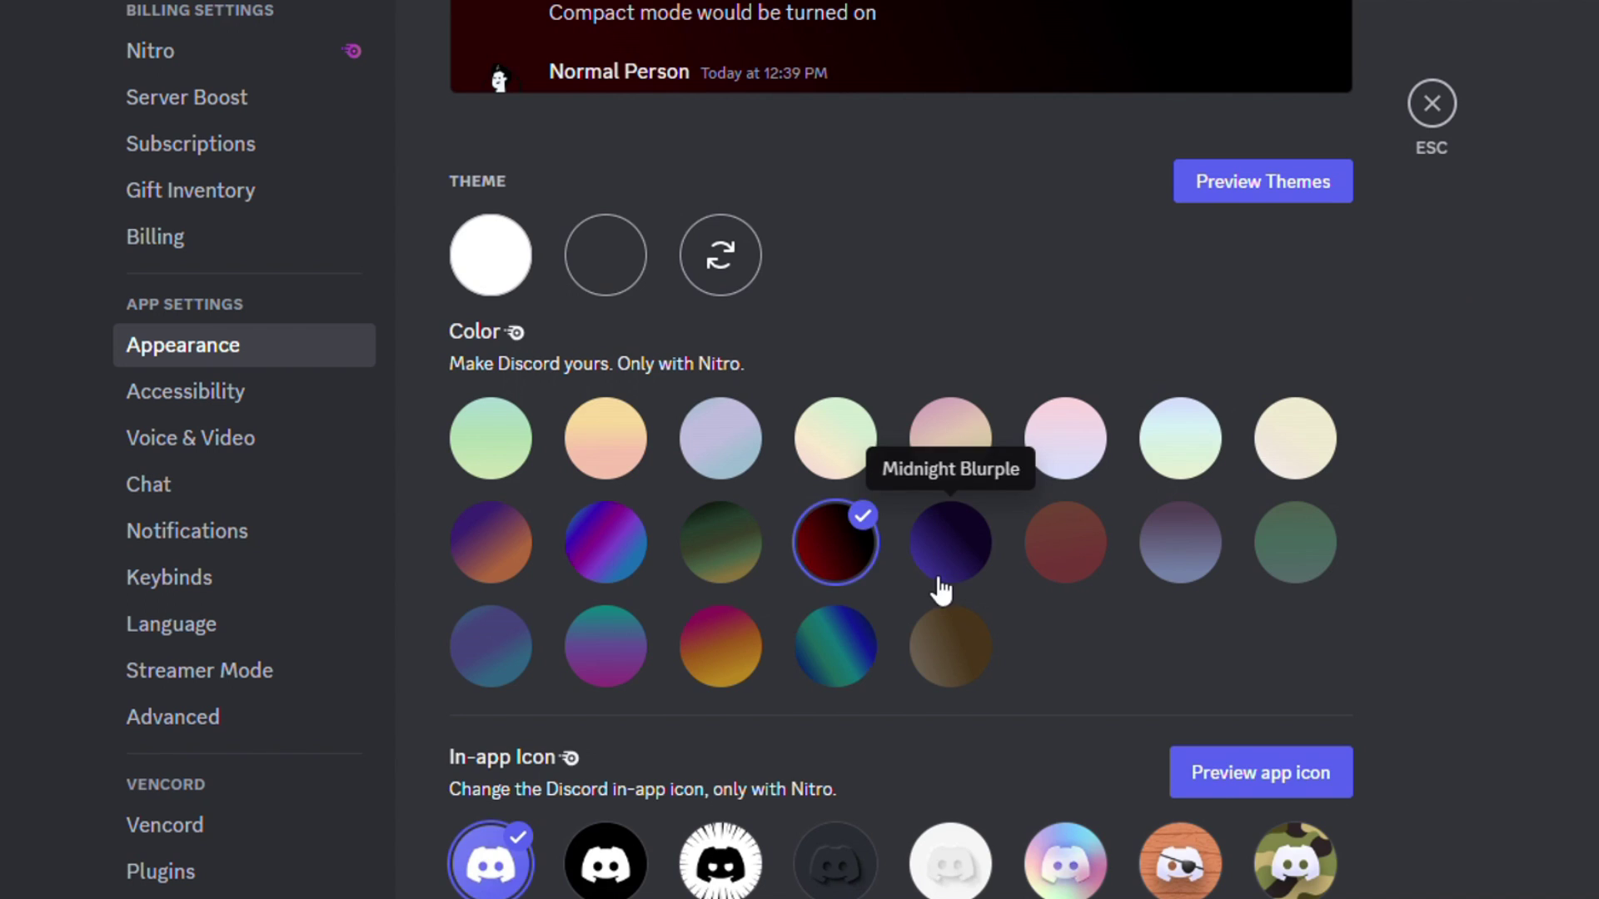
click(942, 583)
scroll(942, 583, up, 4)
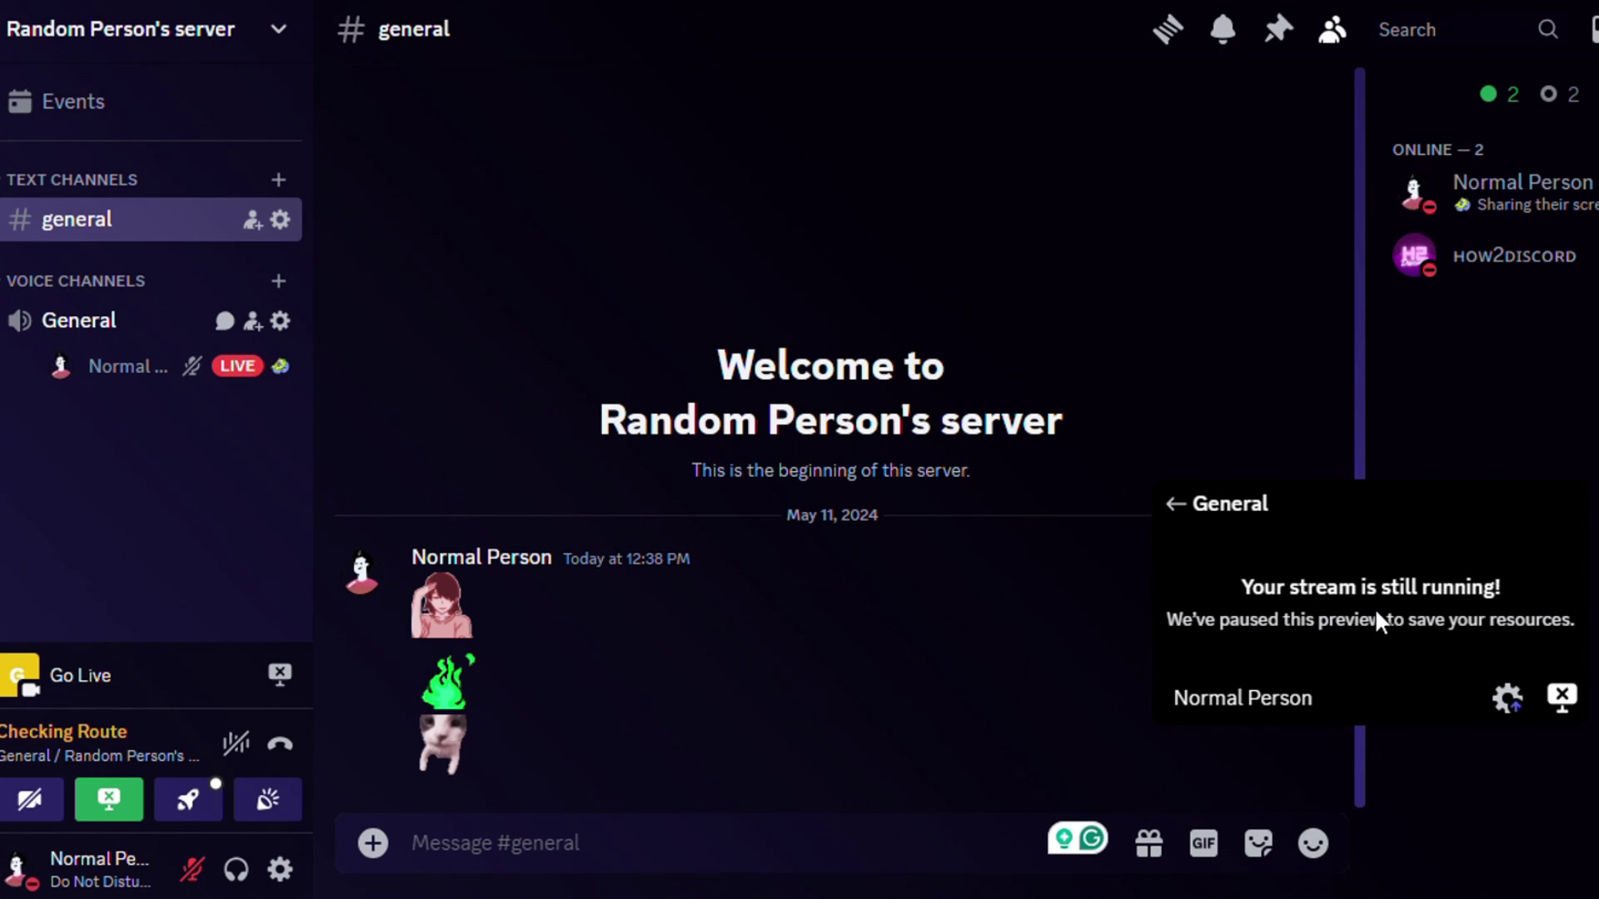
drag(1376, 608, 891, 578)
drag(1352, 571, 649, 479)
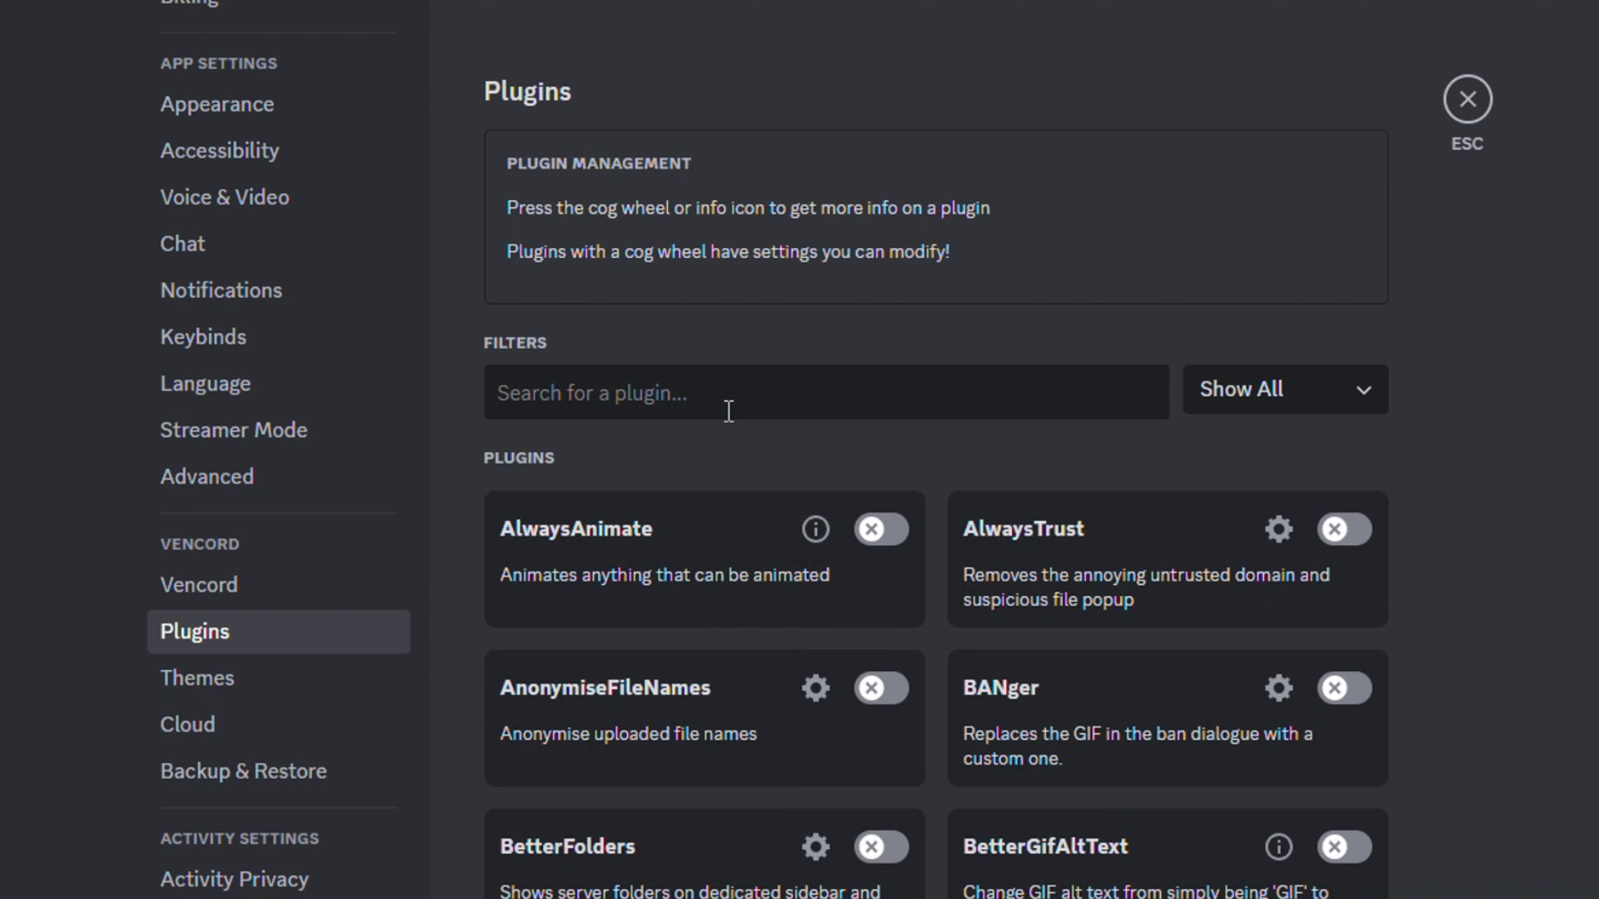
Step: Start filtering the Vencord plugins with a search beginning with "s"
click(728, 411)
text(s)
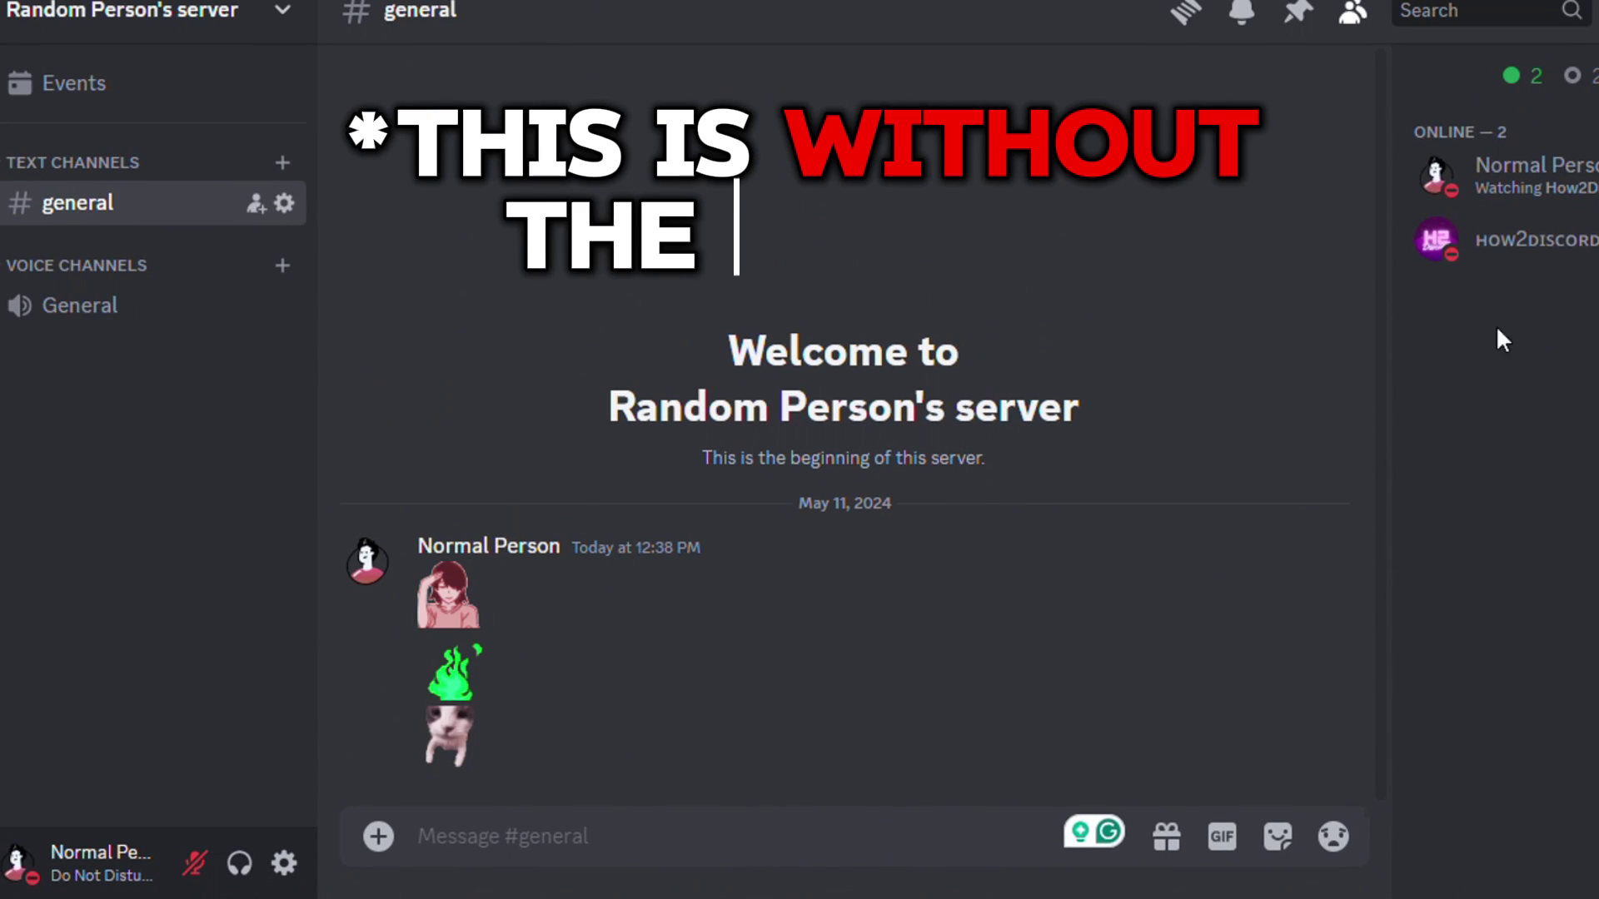
Step: Open the How2Discord member's full profile from the server member list and look through it
click(1502, 266)
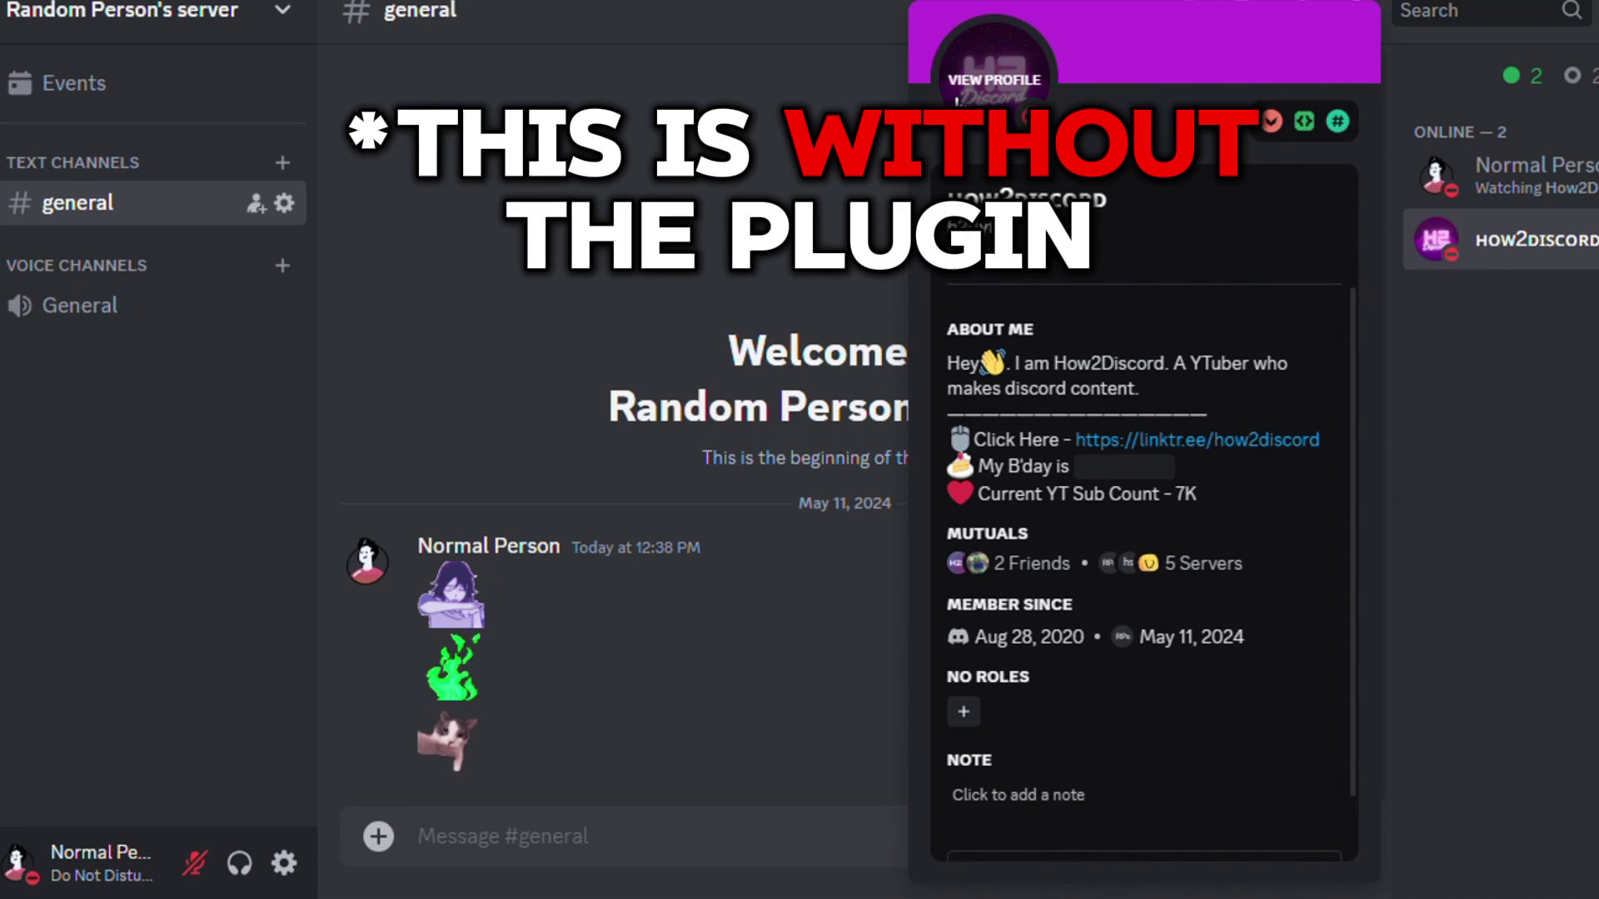
click(994, 79)
scroll(1187, 599, down, 4)
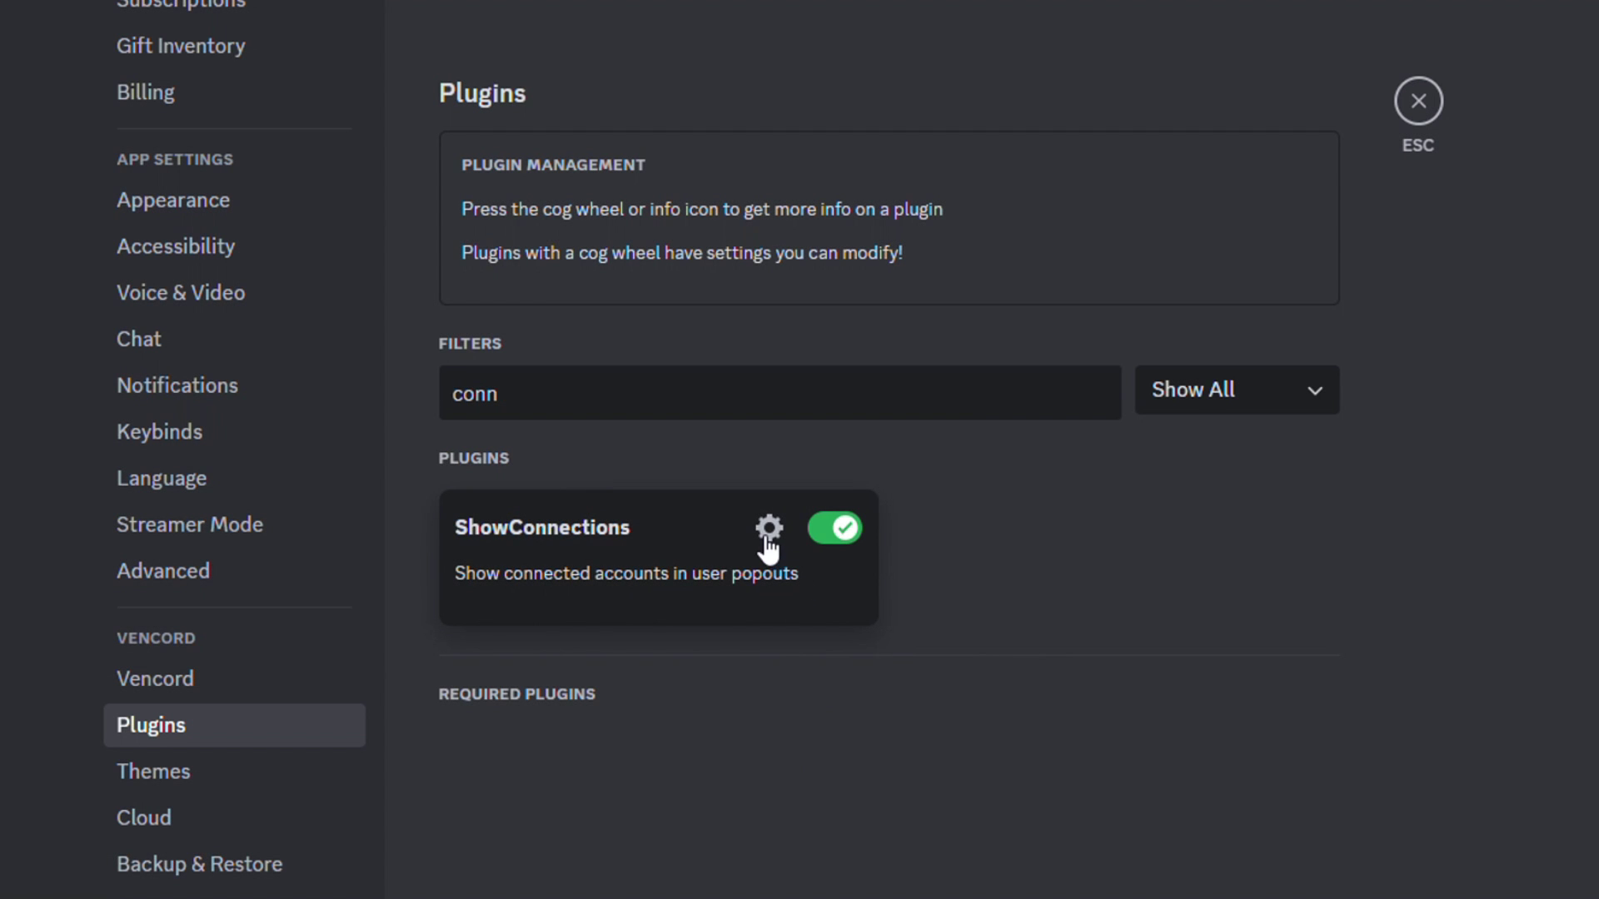
Step: Set the ShowConnections plugin's icon size to 50 px and its icon margin to Roomy, and save the settings
click(766, 537)
click(685, 502)
key(BackSpace)
text(50)
click(718, 616)
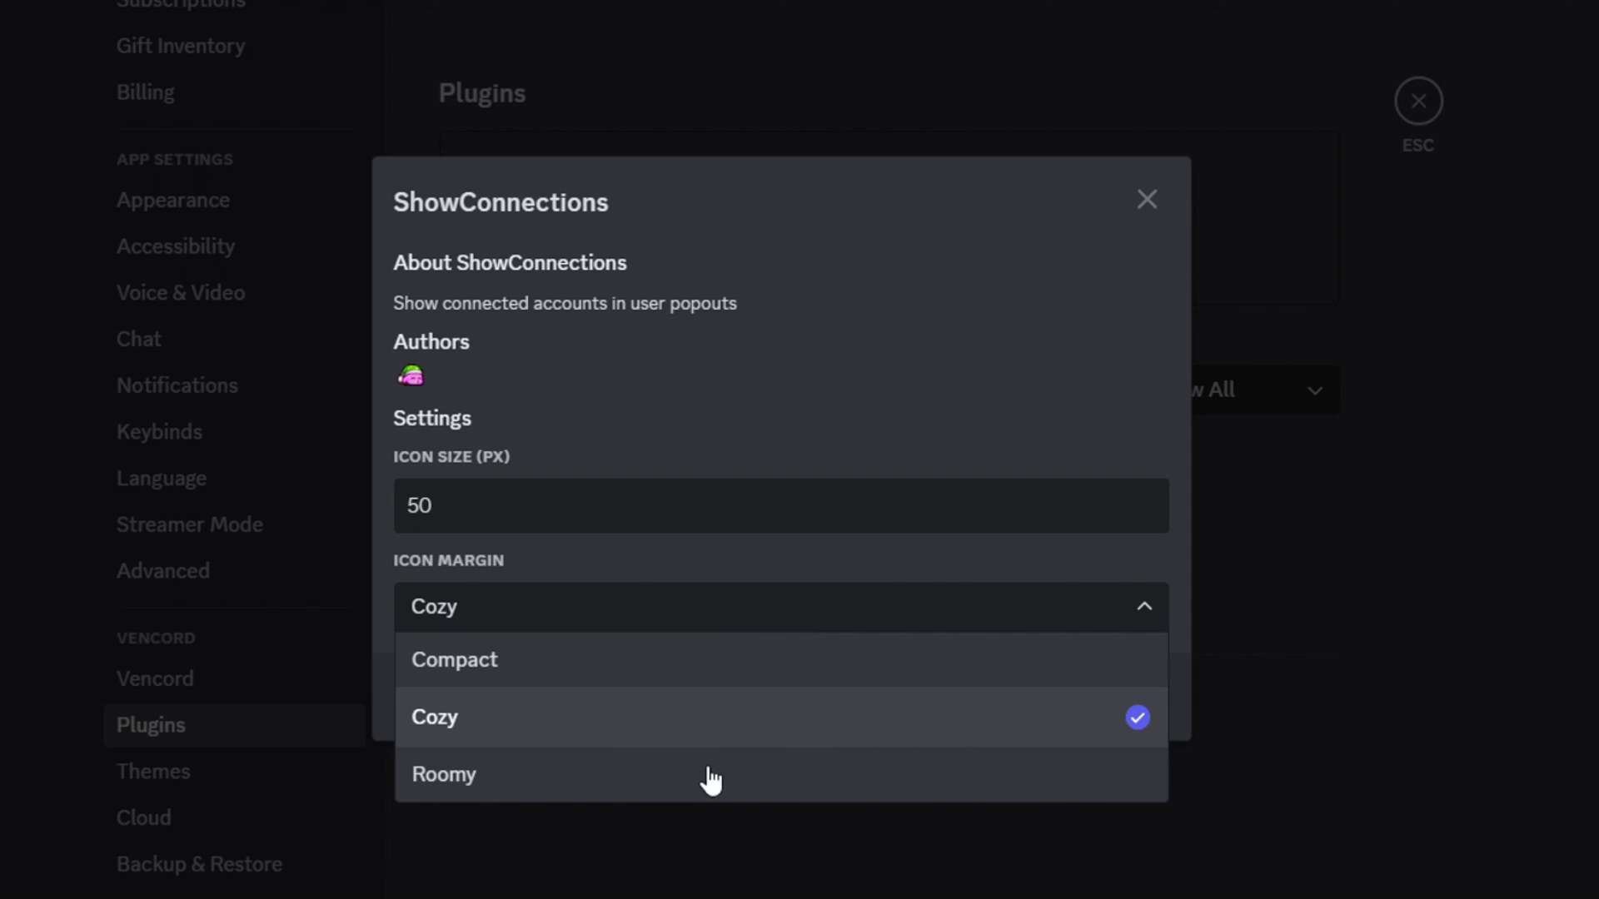
click(707, 775)
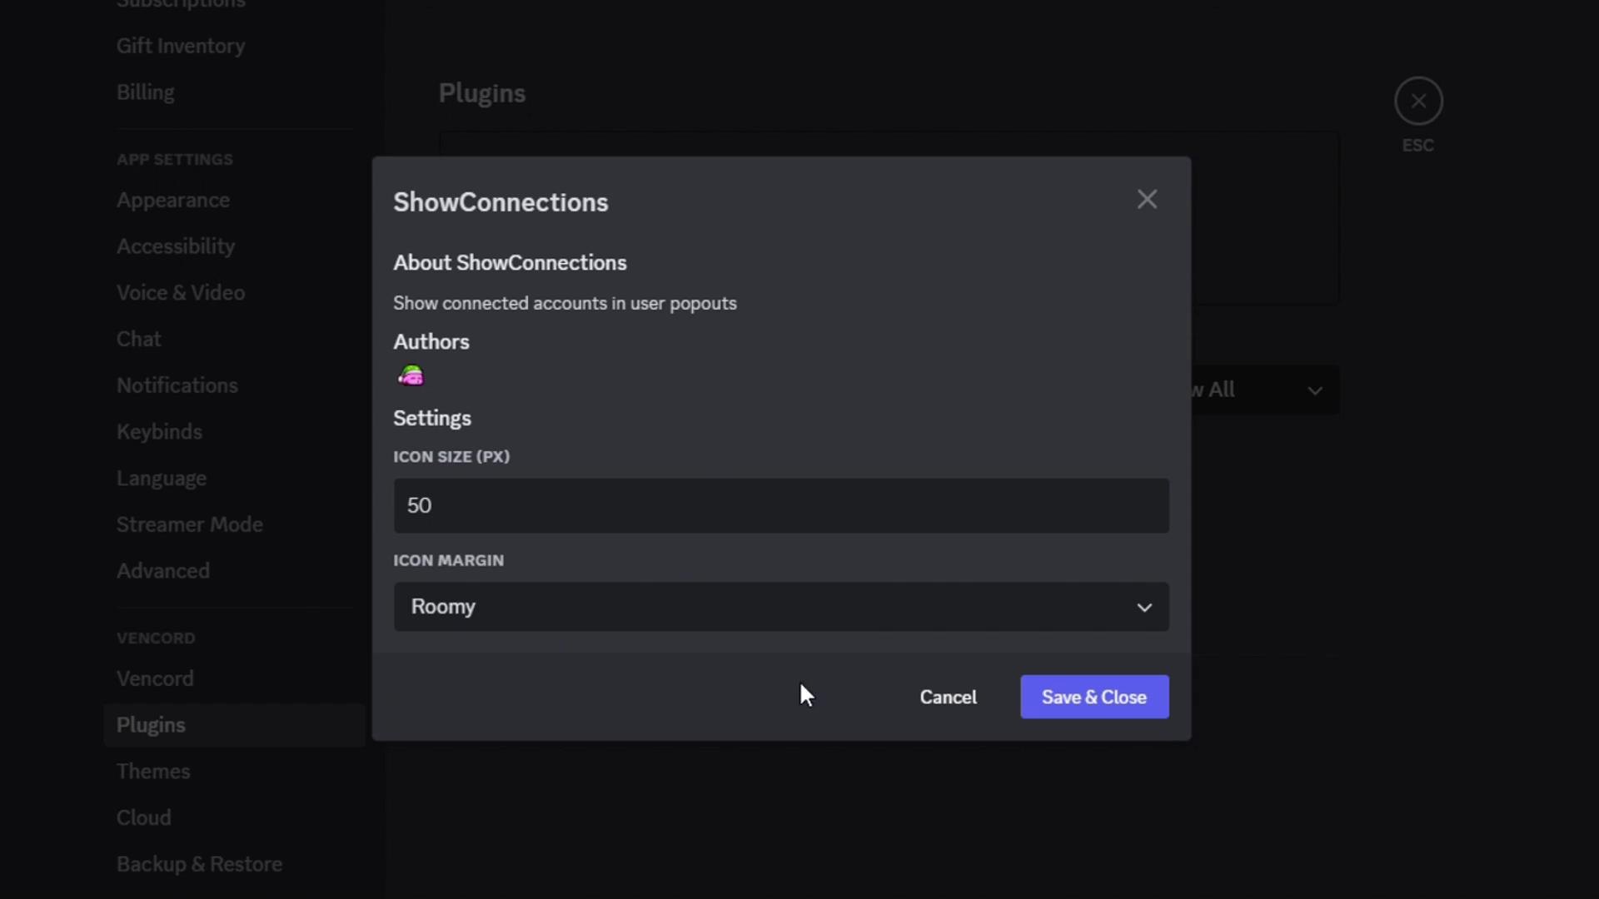
click(1134, 701)
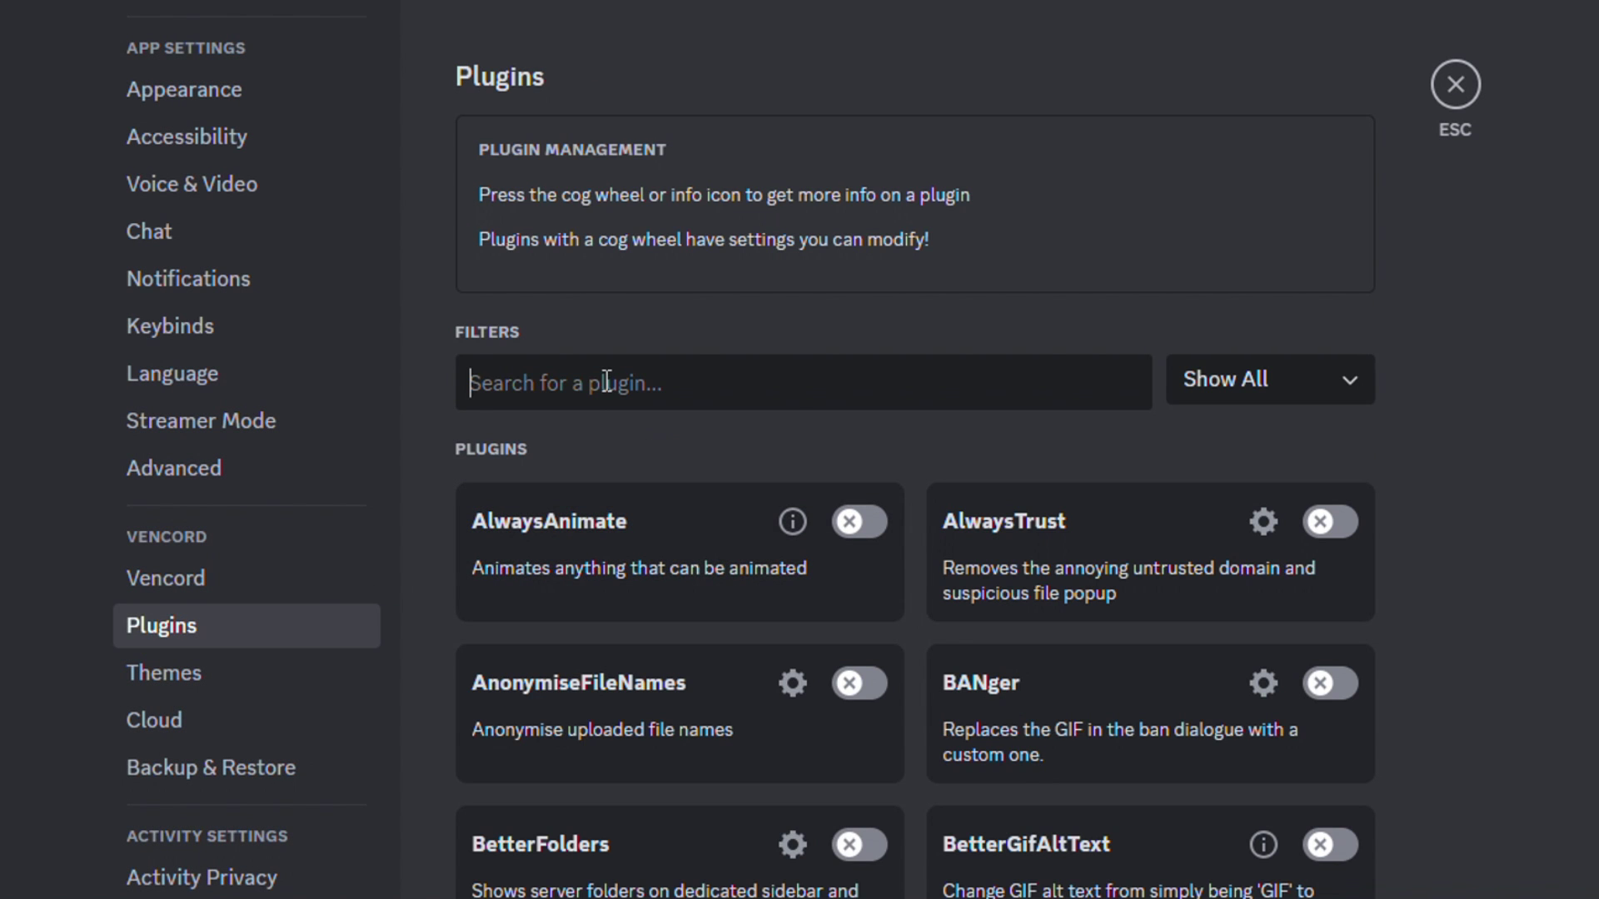
Step: Search the Vencord plugins for "pind", enable PinDMs, and restart Discord to apply it
text(pind)
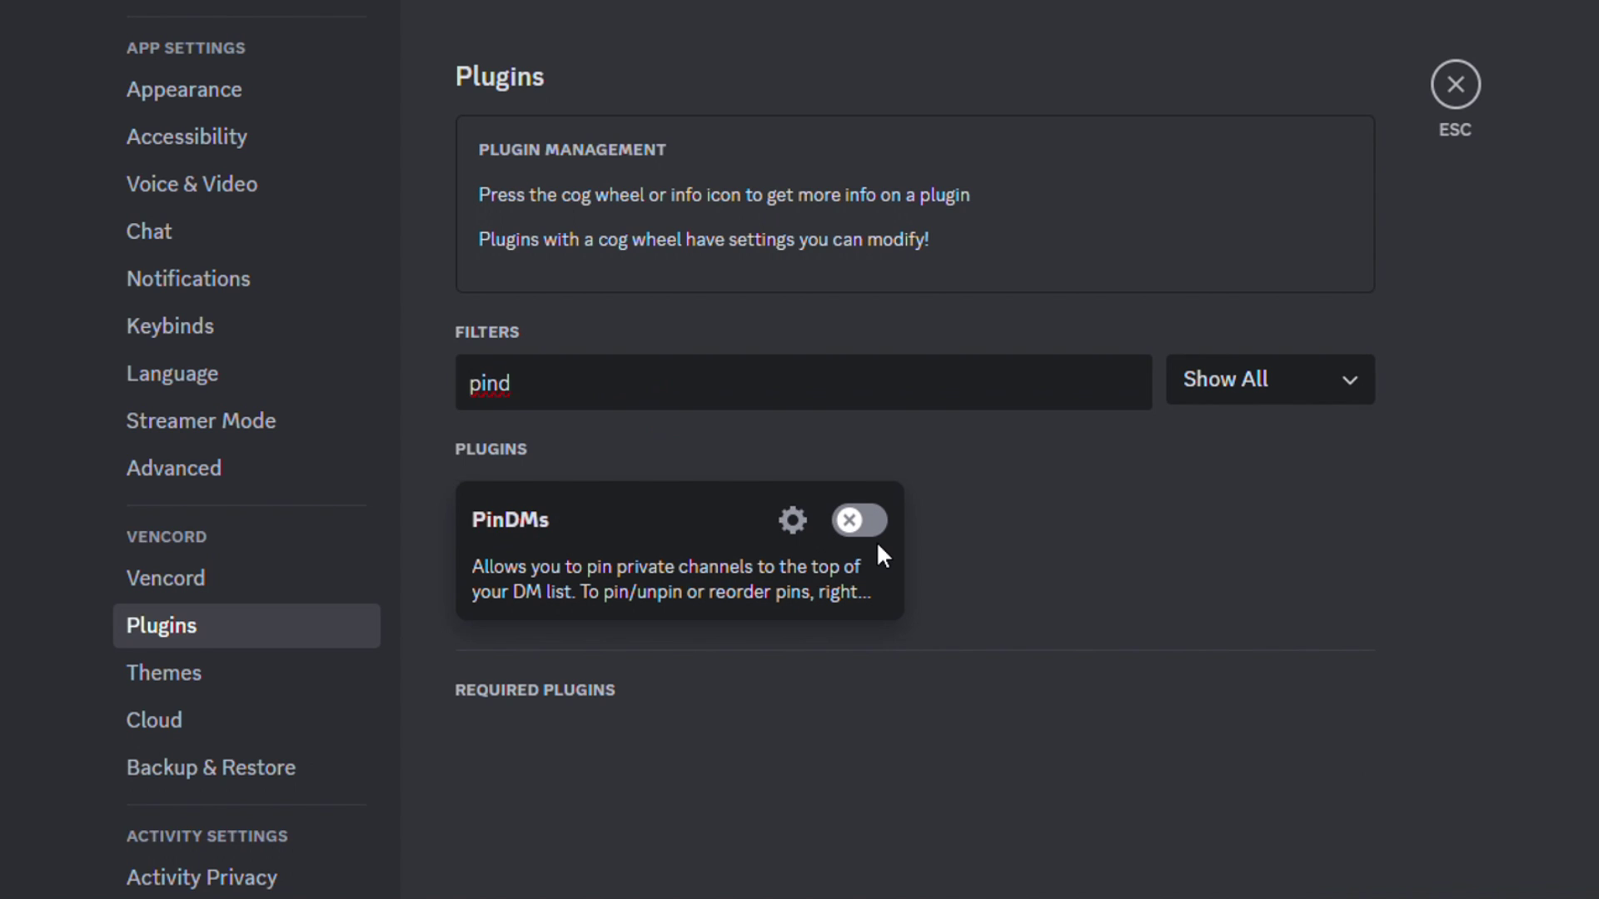
click(864, 526)
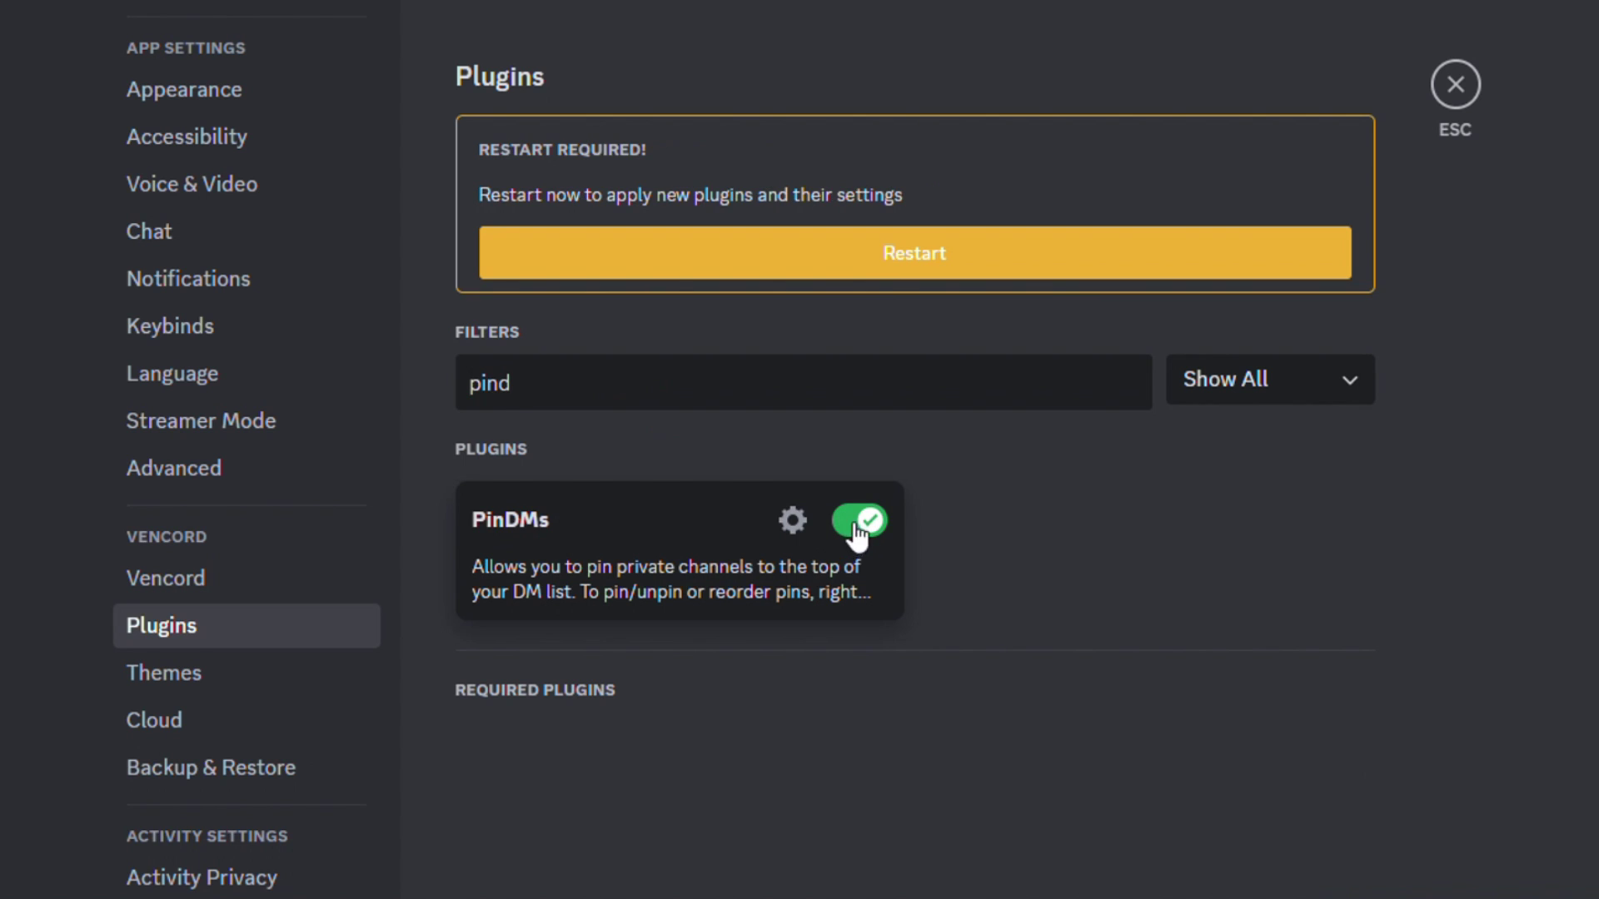
click(859, 250)
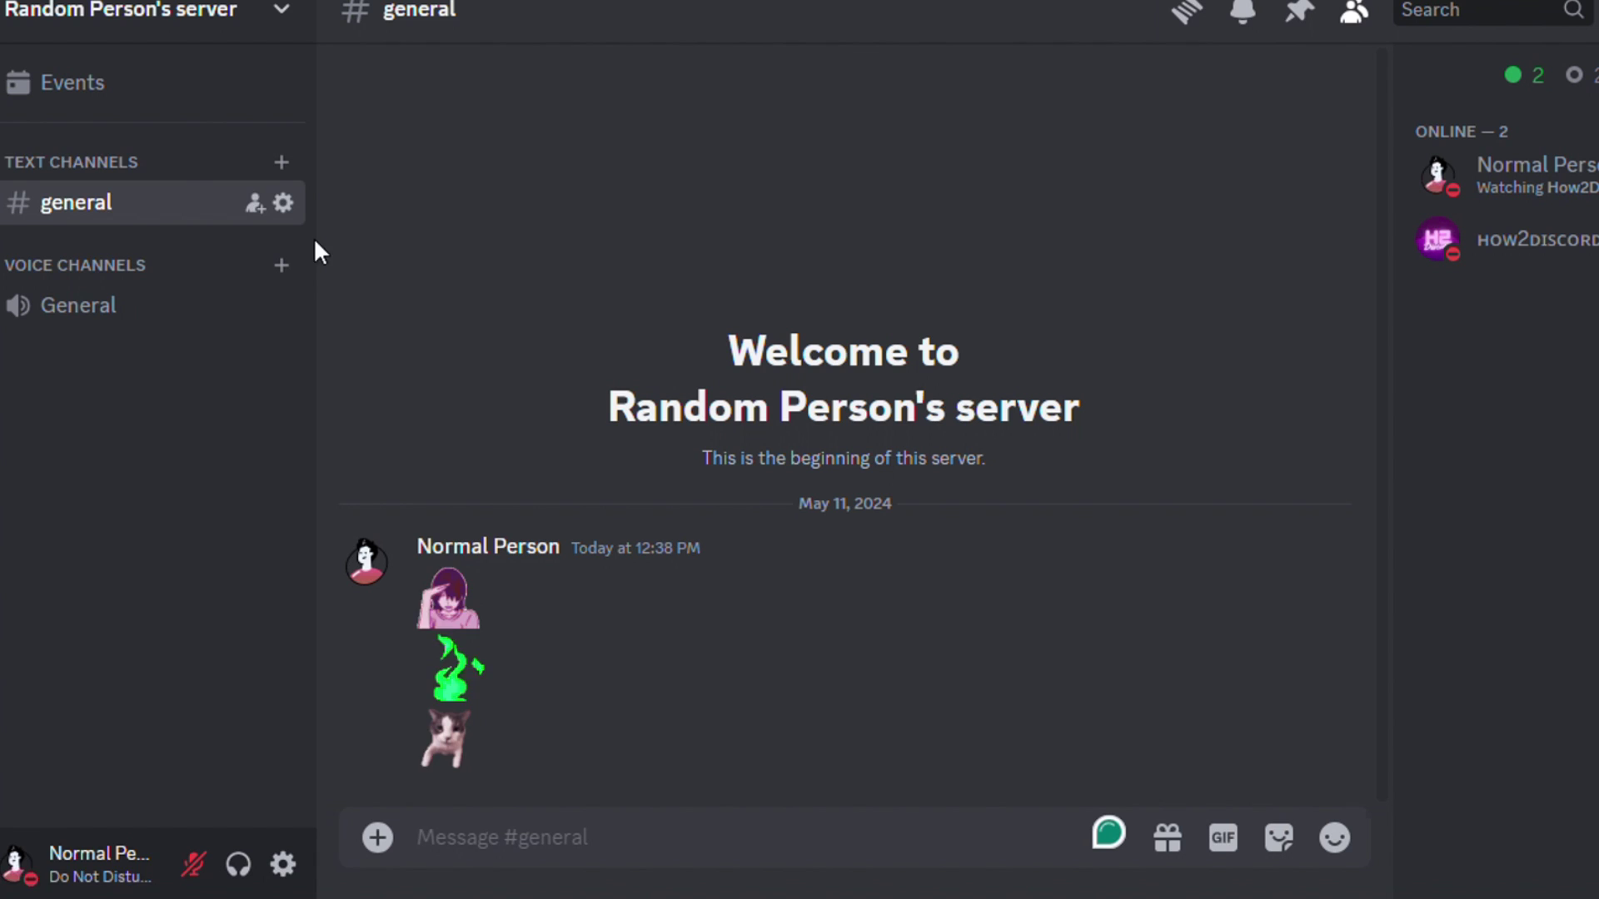
Step: Add a new pin category named "PINNED DMS" for the How2Discord direct message
click(3, 24)
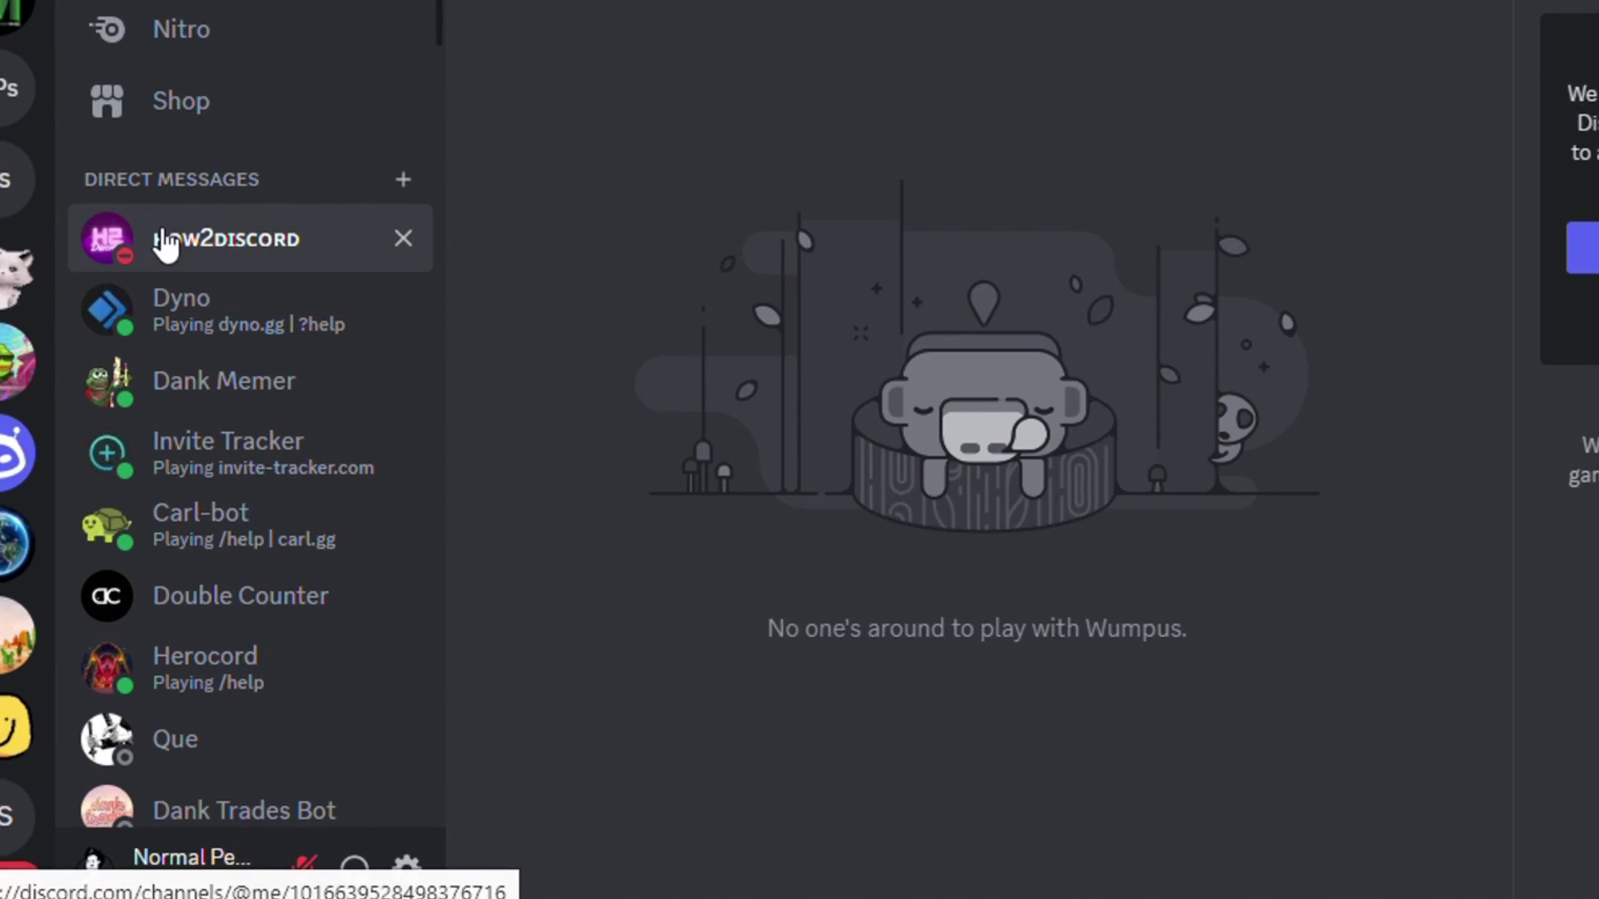
right_click(104, 293)
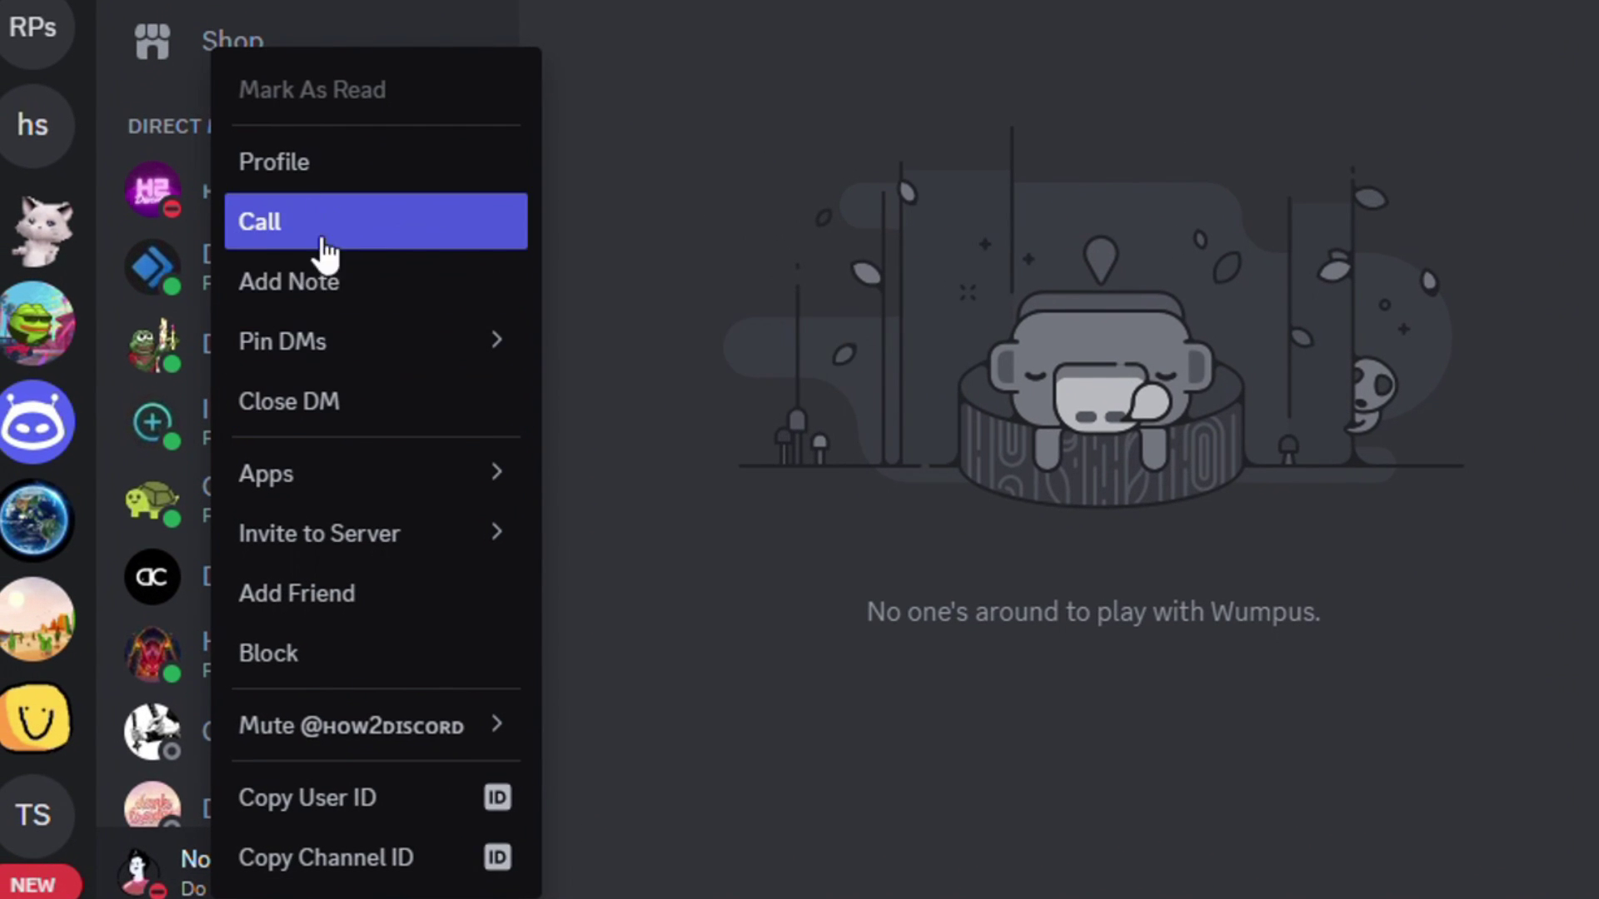
mouse_move(362, 359)
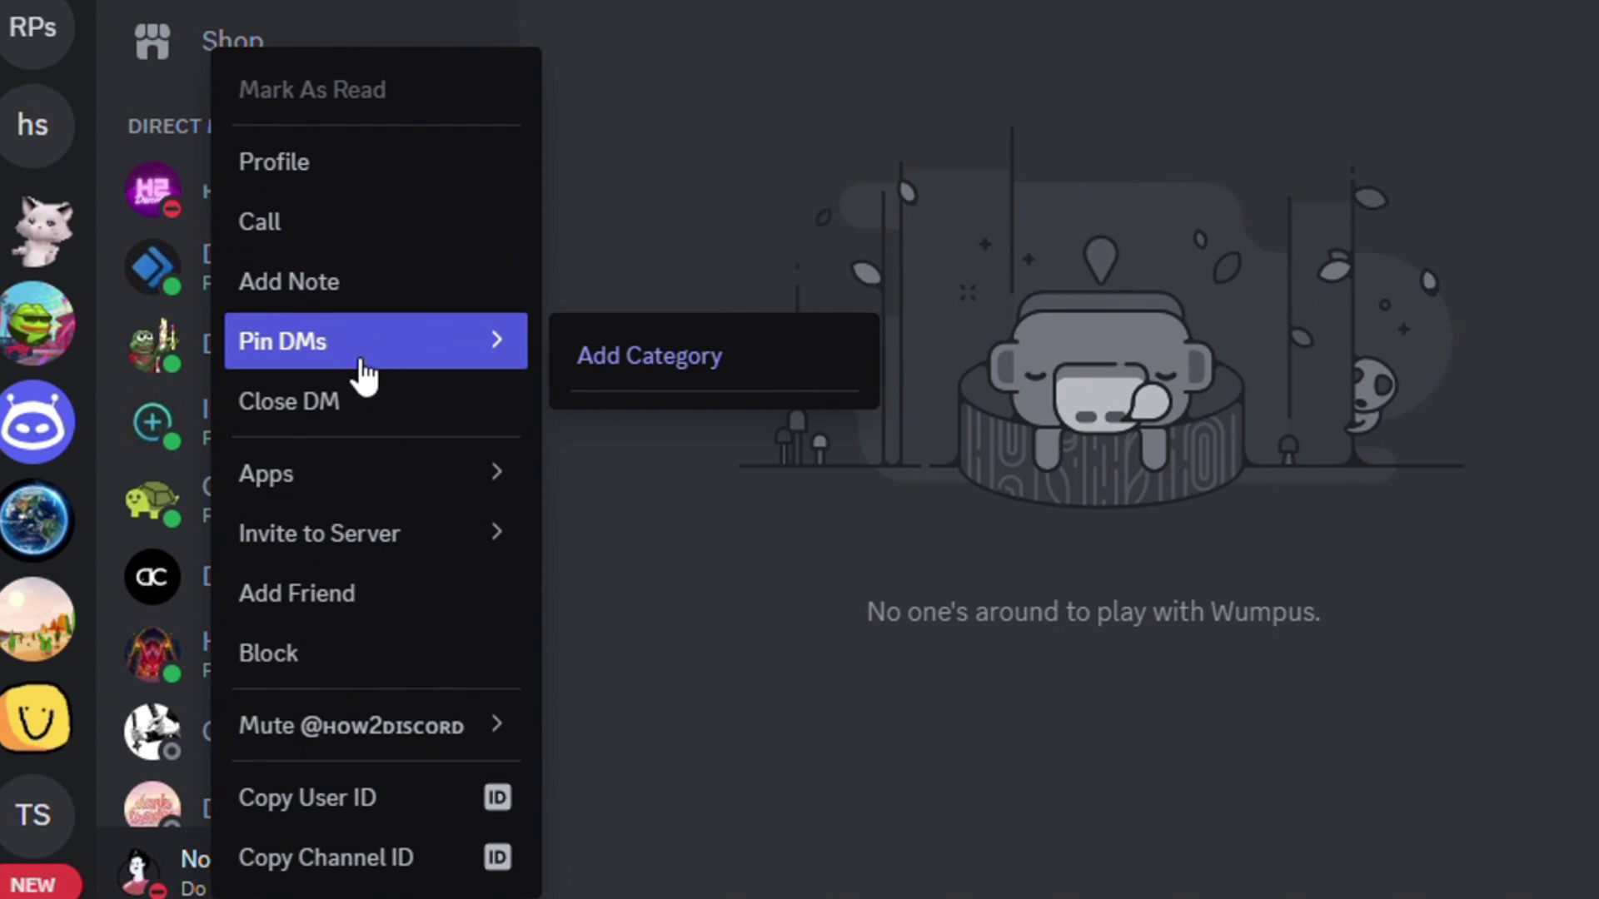
click(612, 362)
drag(1000, 233, 653, 224)
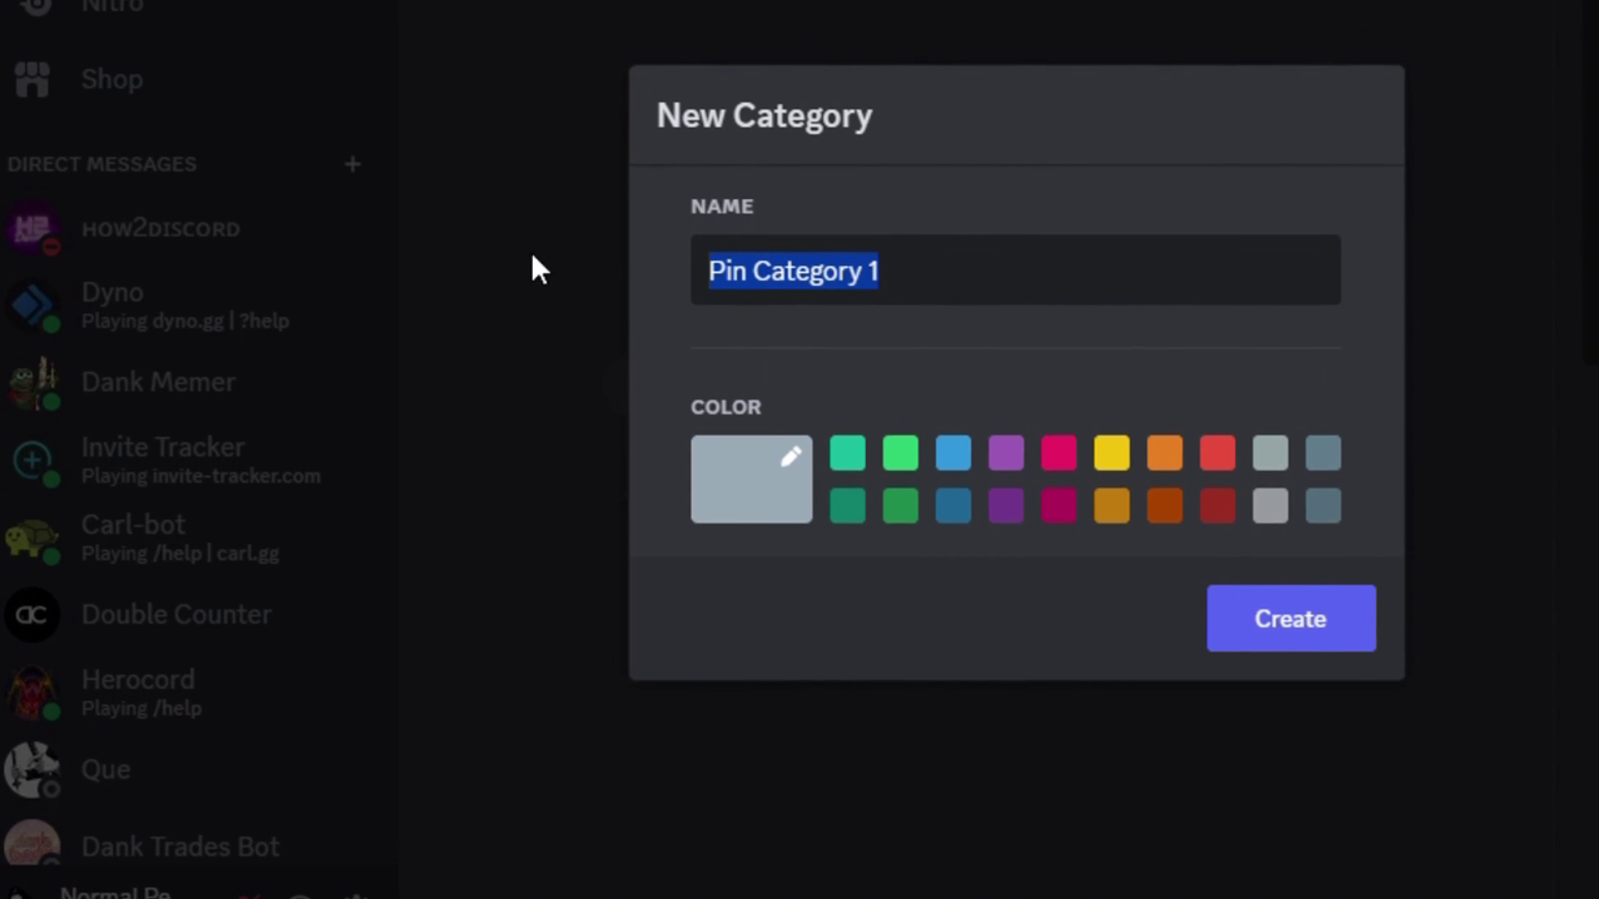
text(PINNED DMS)
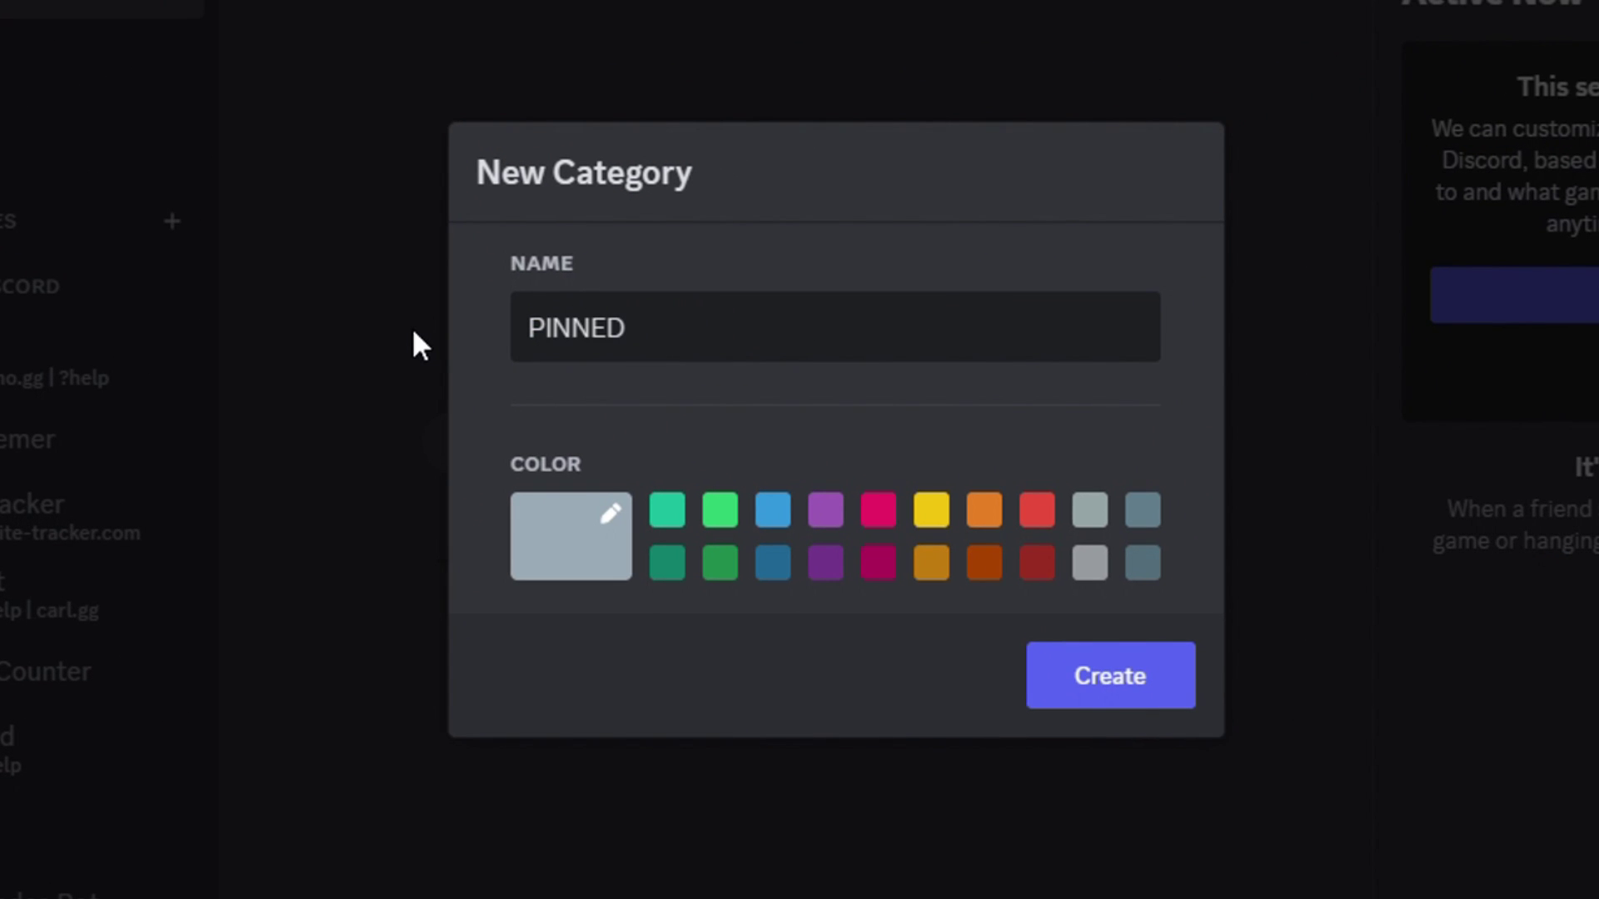
key(Return)
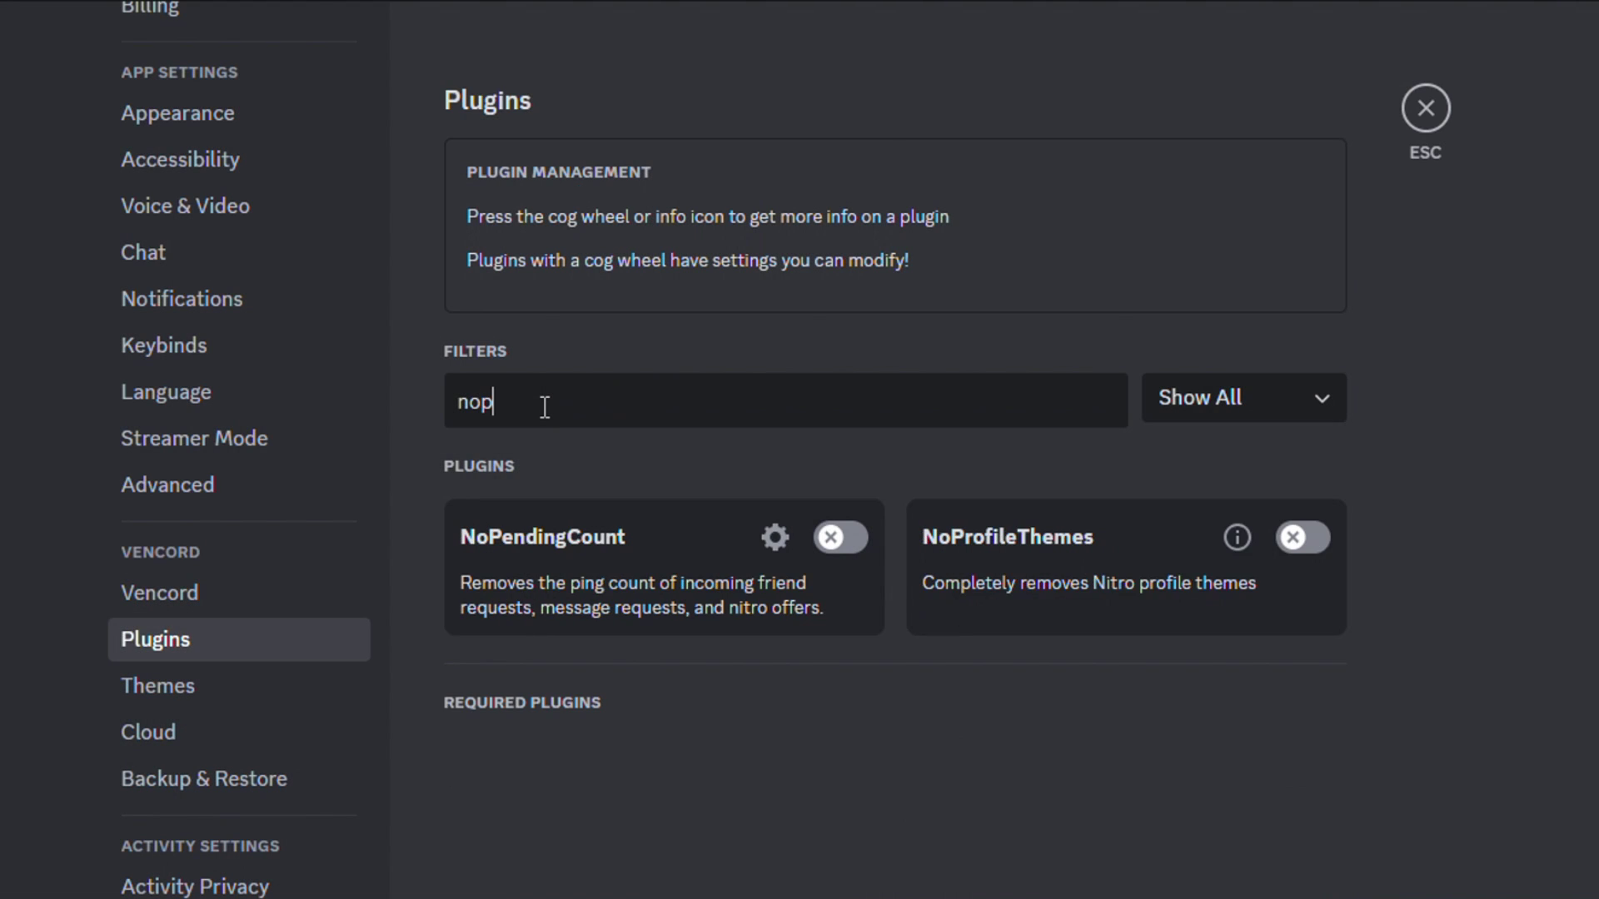
Step: Filter the Vencord plugins by "nopro" and enable the NoProfileThemes plugin
text(ro)
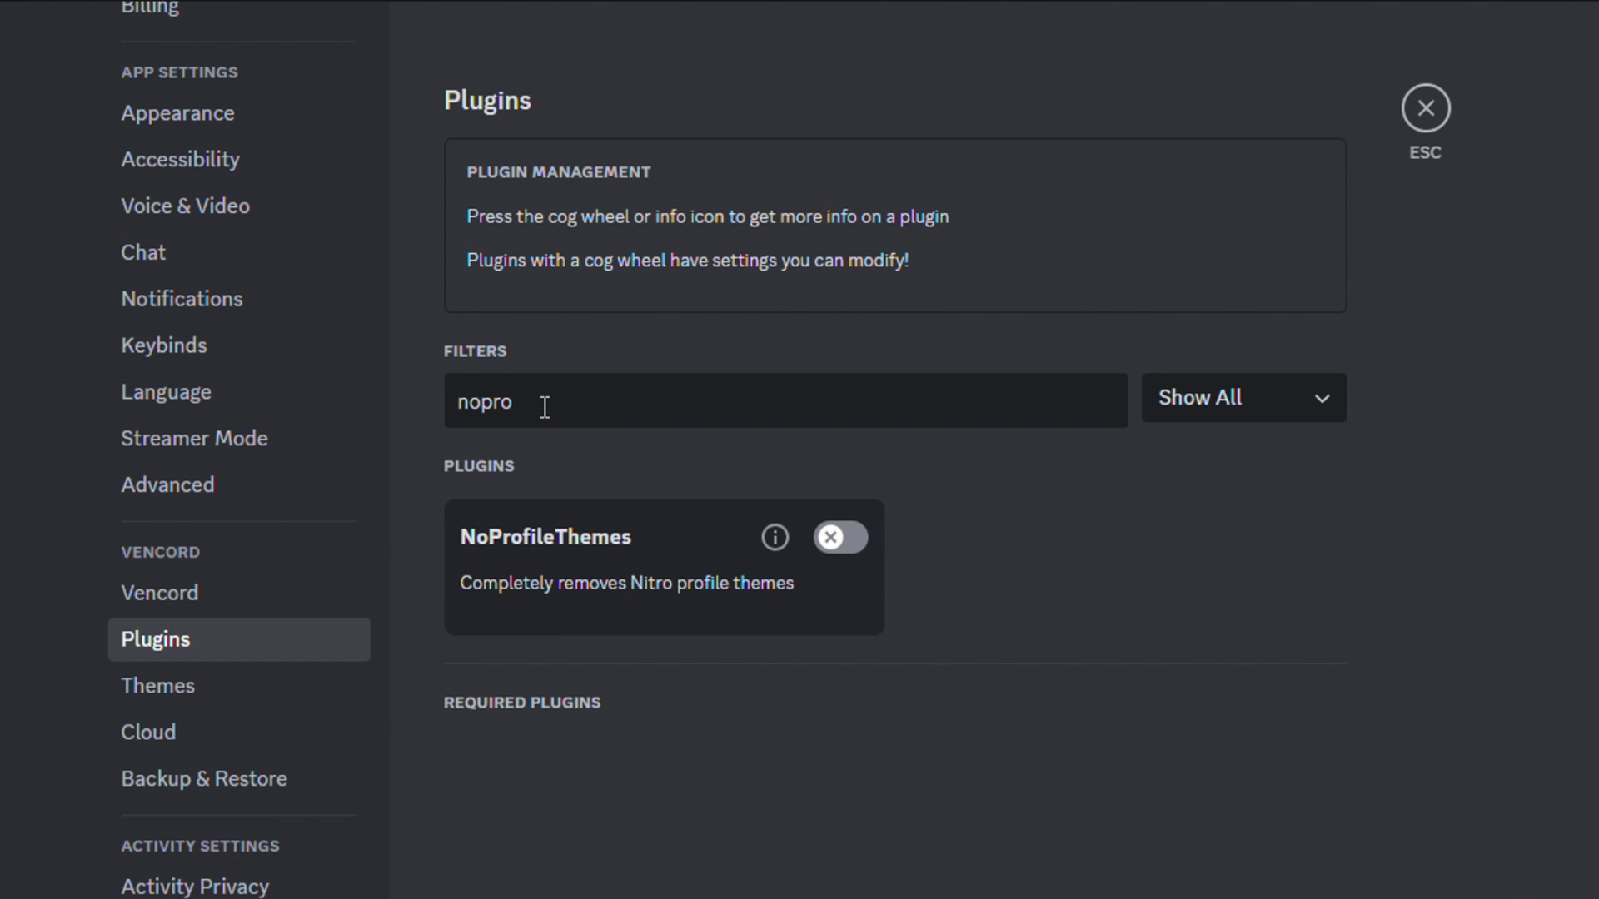
click(839, 537)
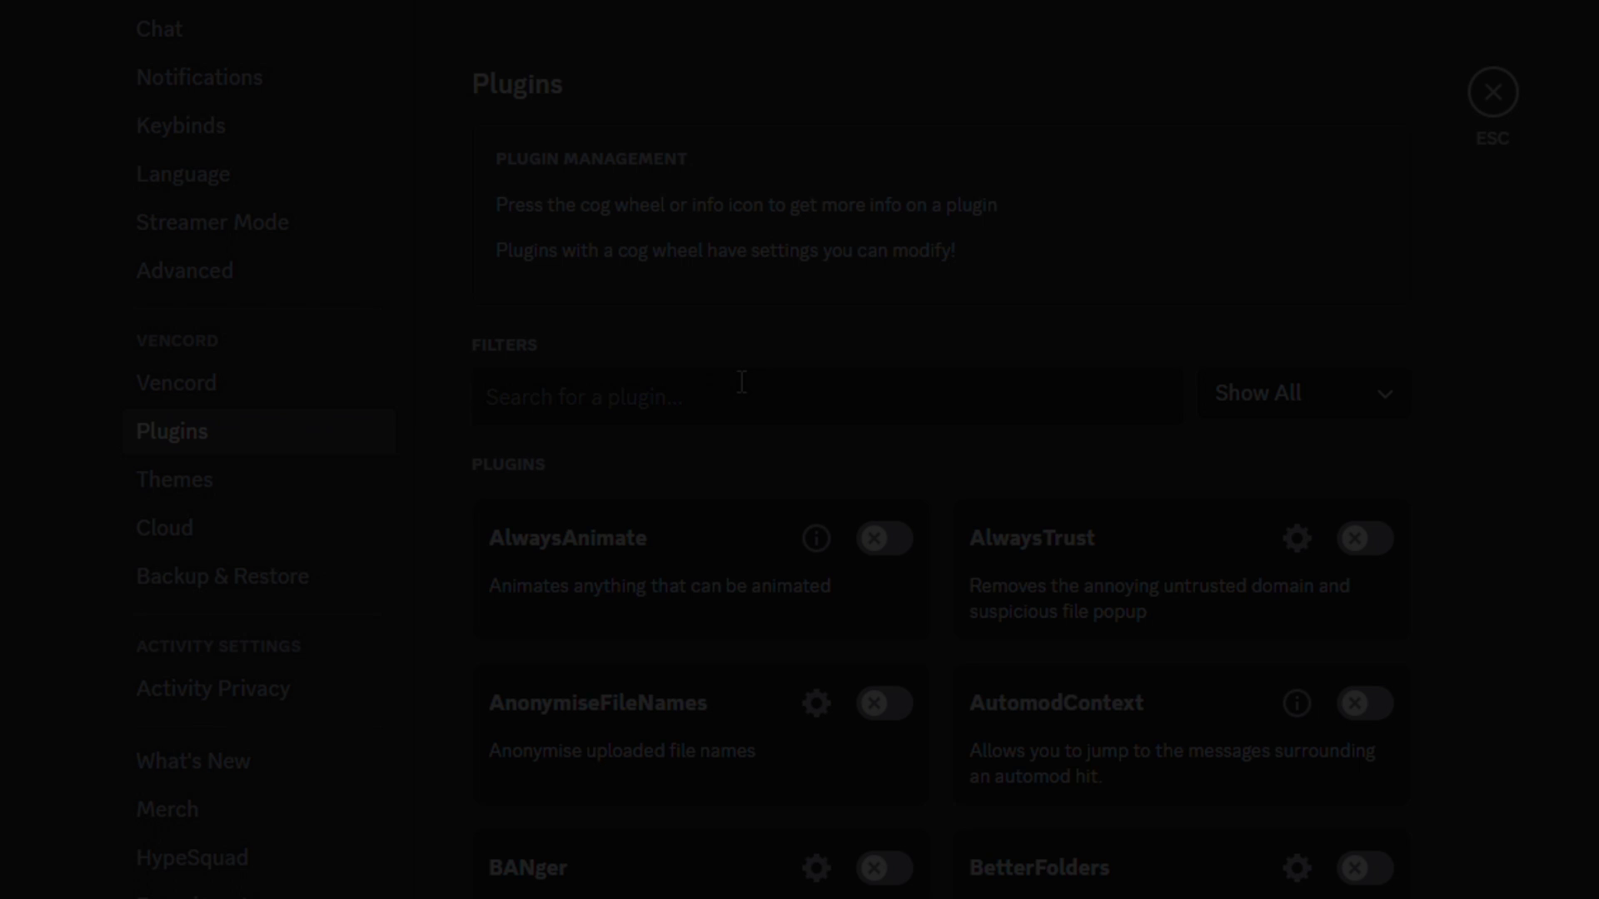
Step: Search the Vencord plugins for "silenttyping", enable SilentTyping, and restart Discord to apply it
text(silenttyping)
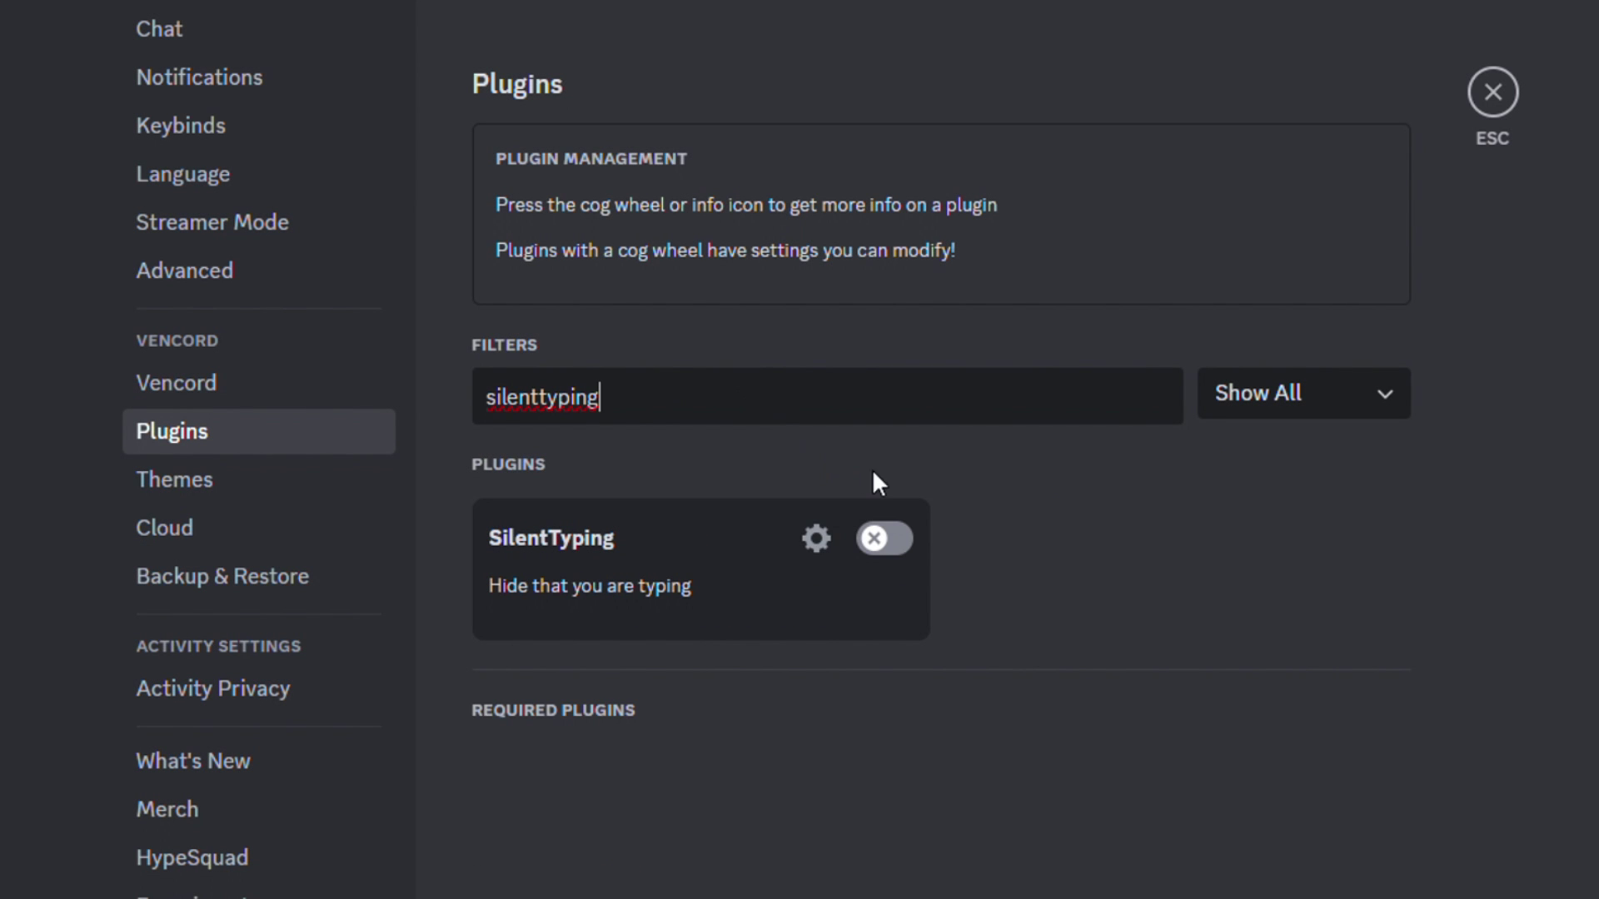
click(898, 560)
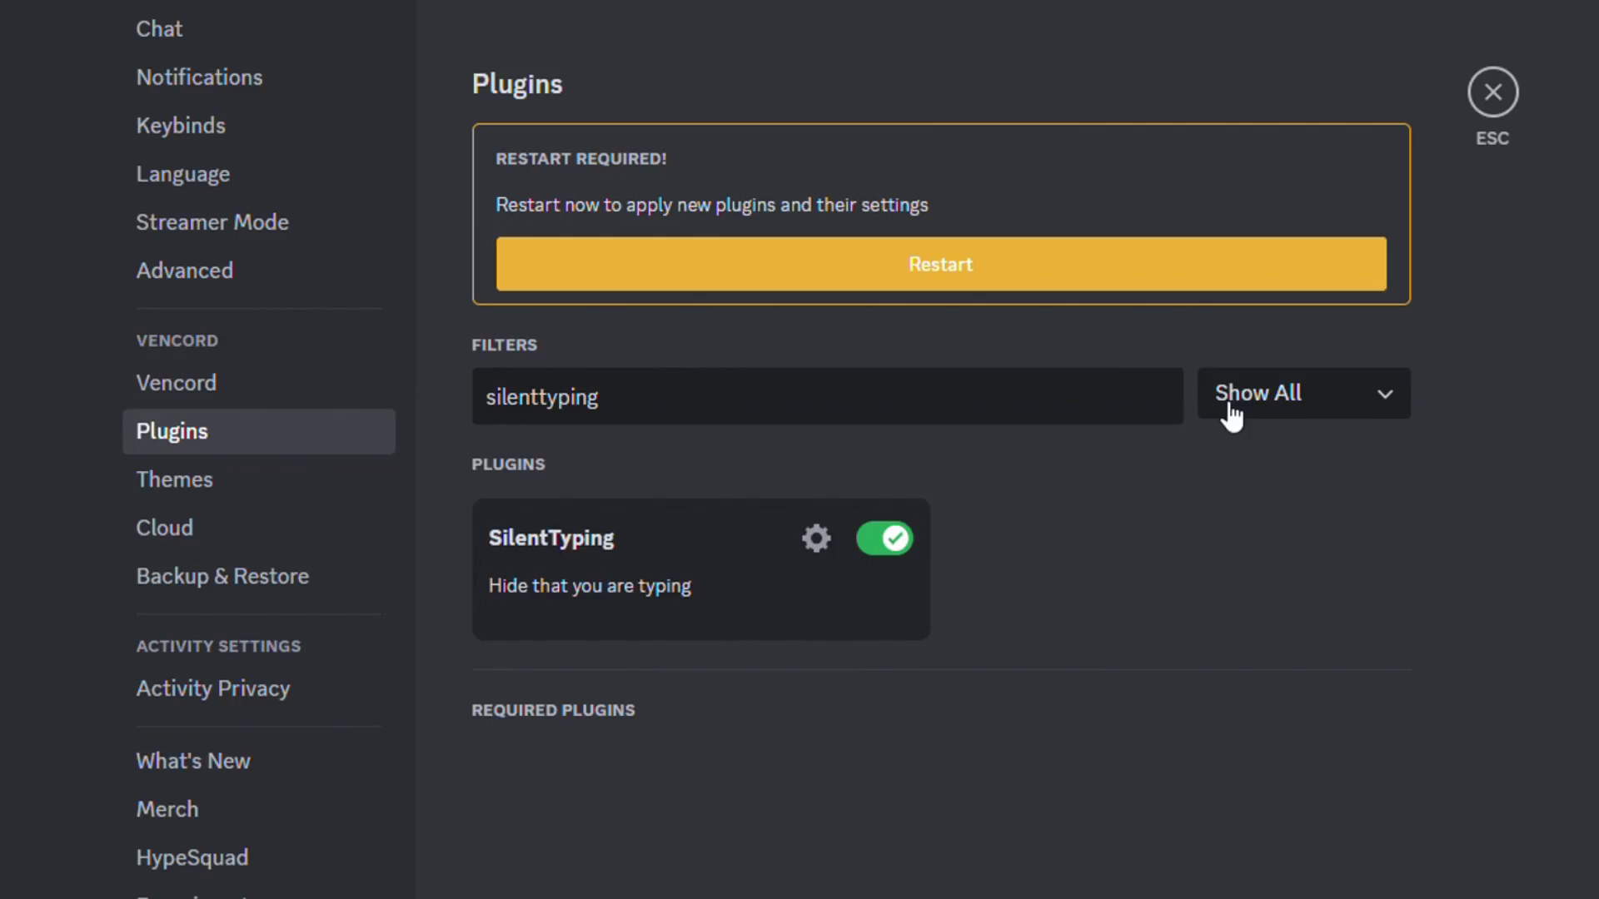
click(856, 279)
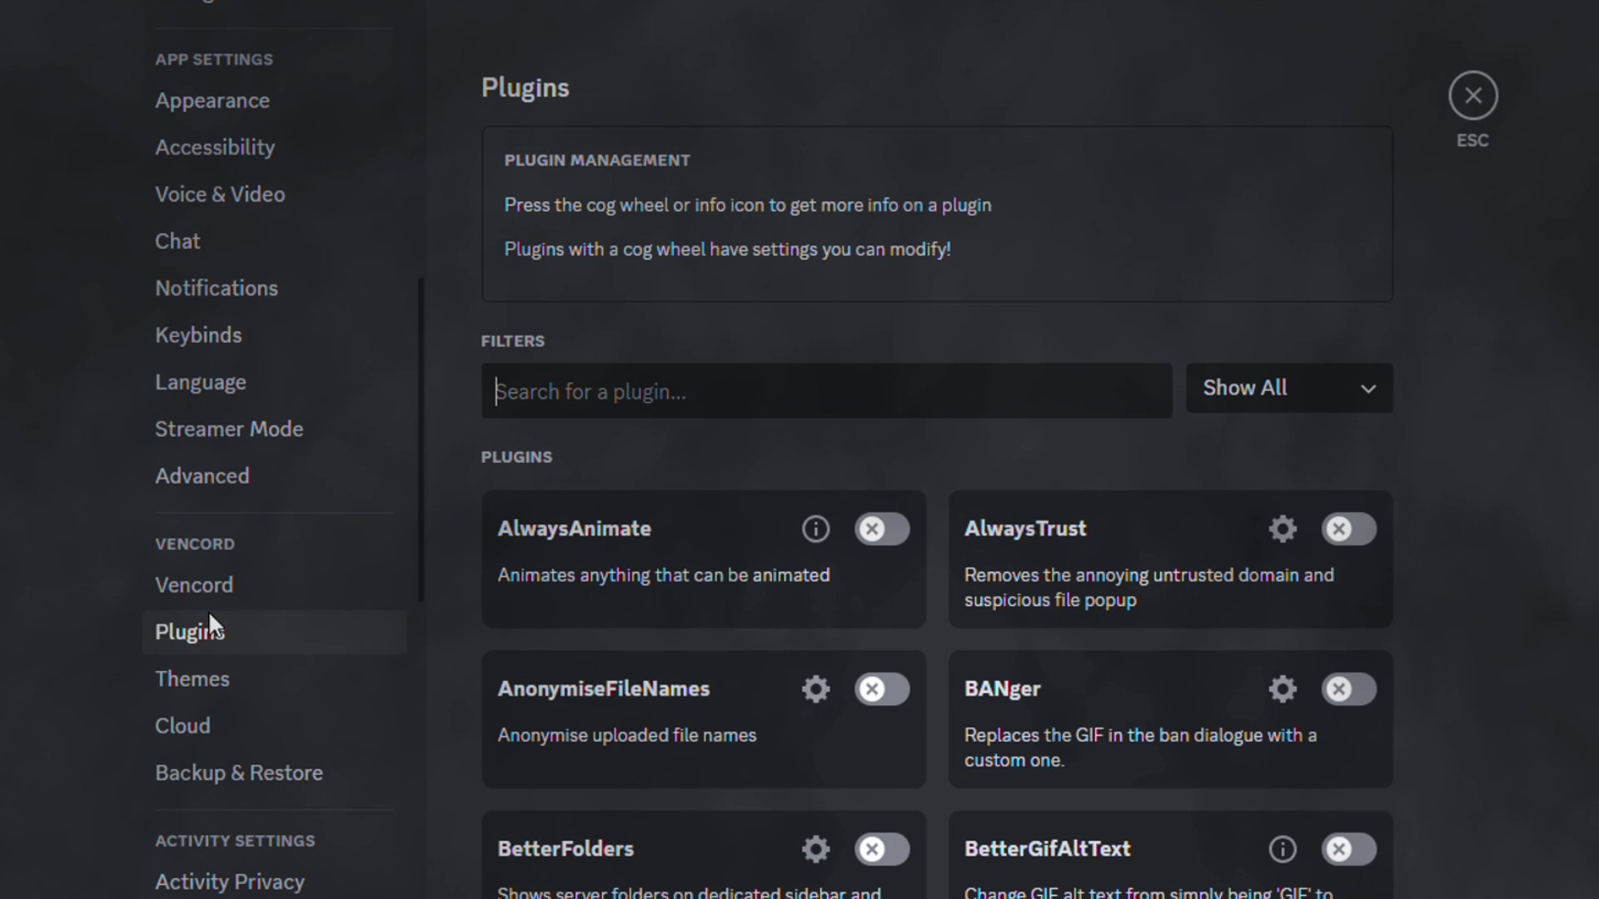
Step: Search the Vencord plugins for "mem", enable MemberCount, and restart Discord to apply it
text(mem)
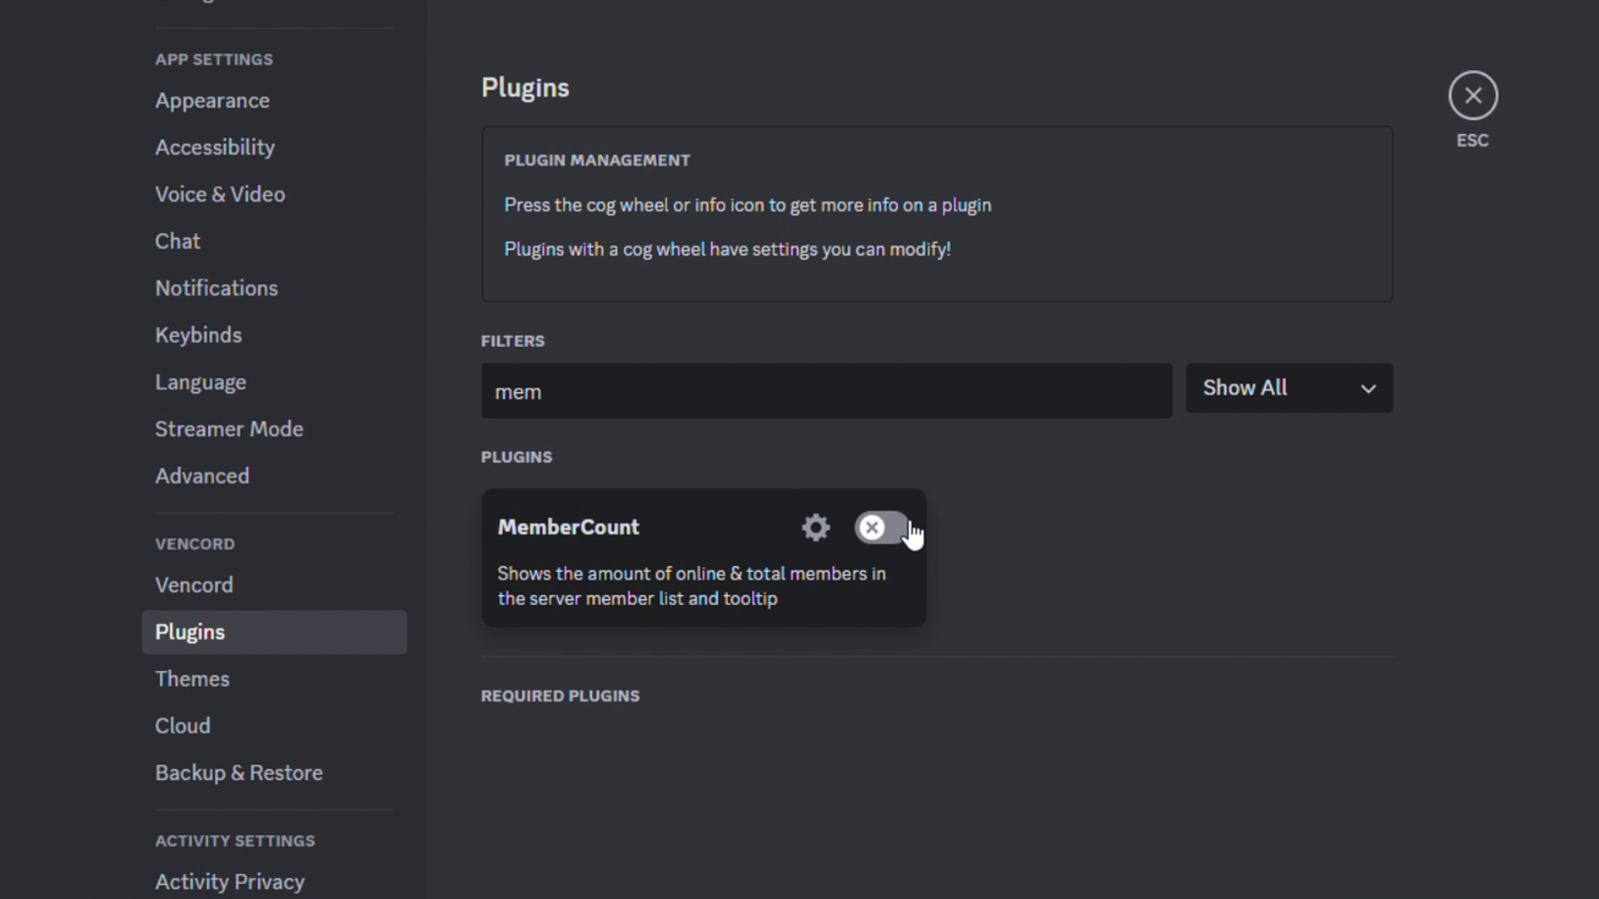
click(882, 528)
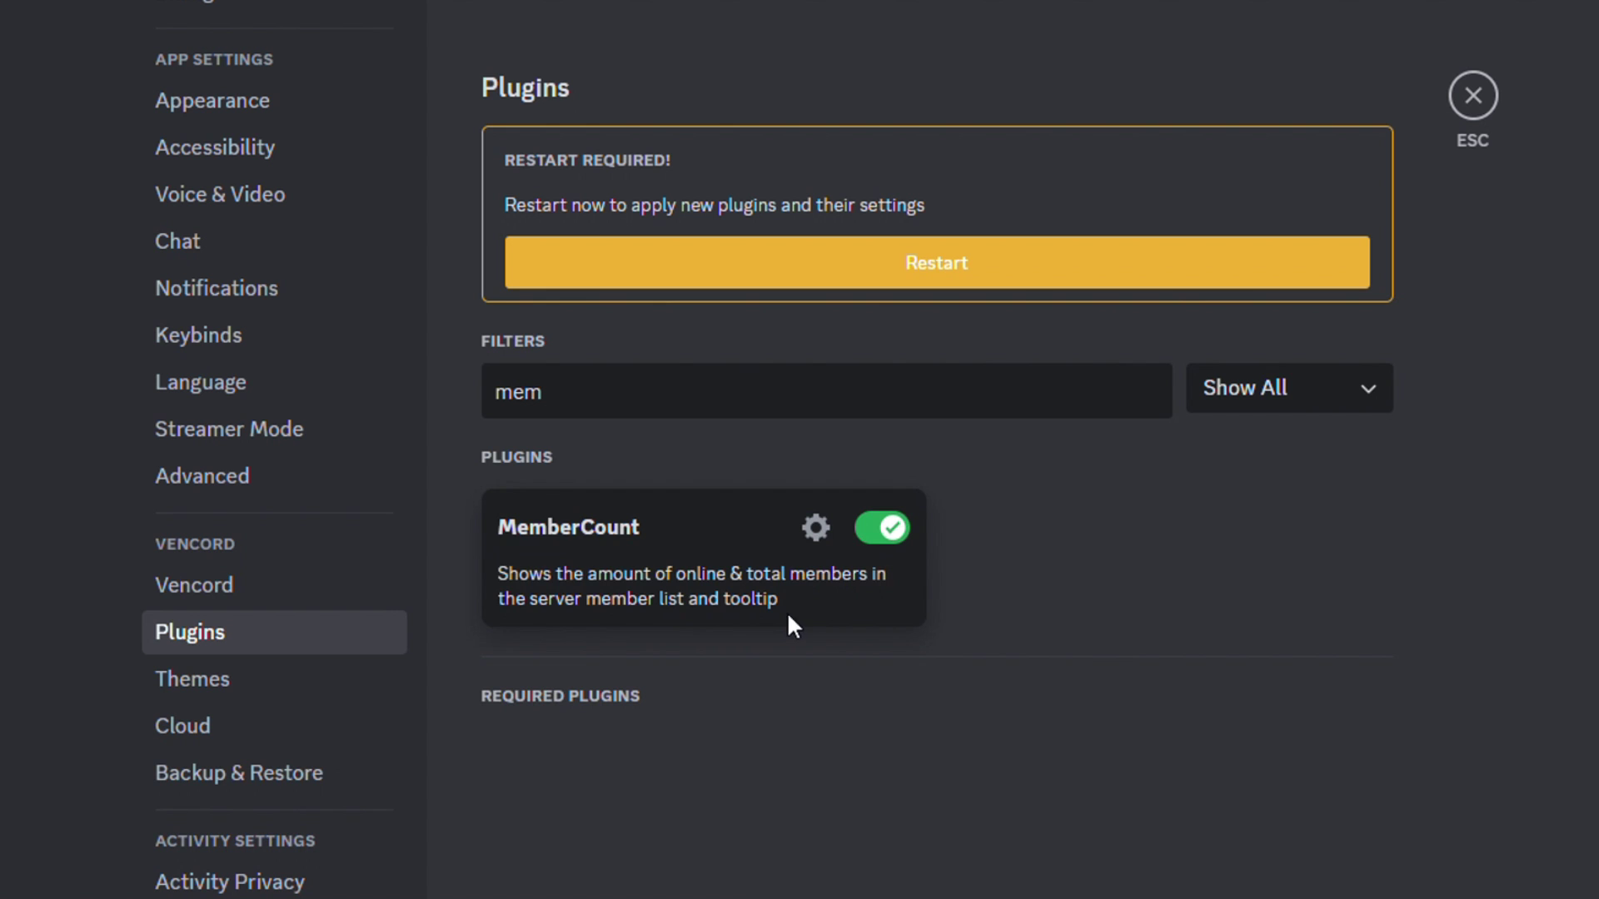
click(862, 268)
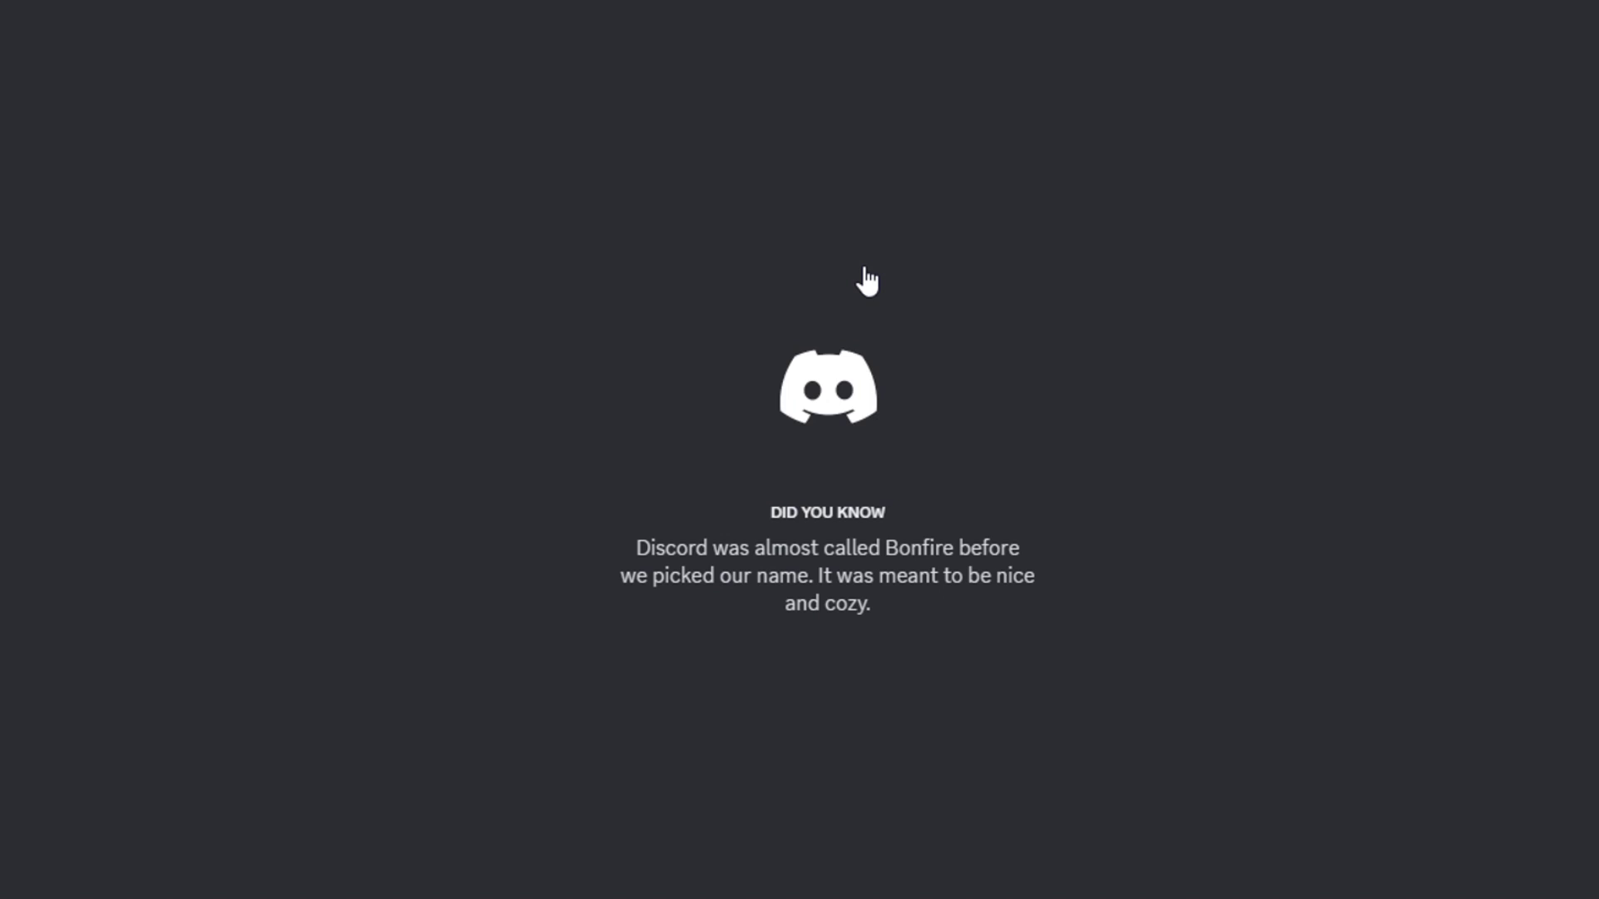